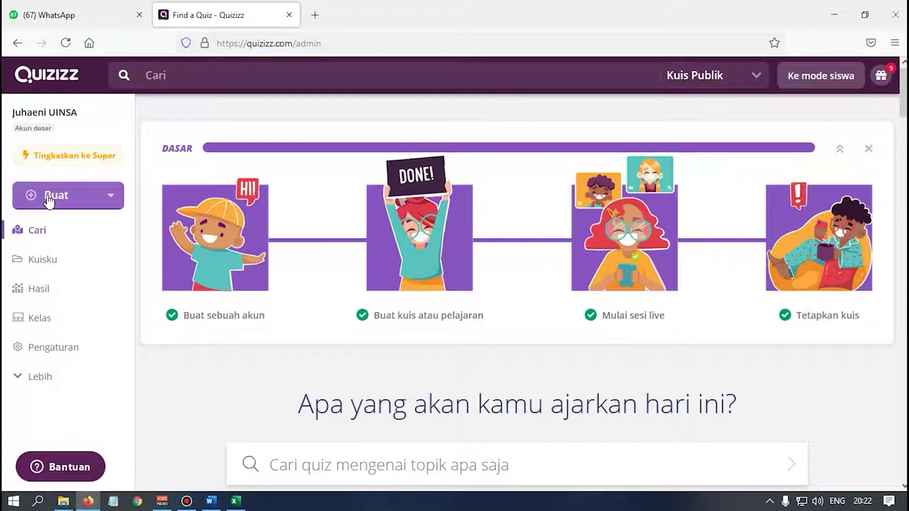
Create a new quiz named "Latihan Kuis PAI" with the subject Pelajaran Agama
left_click(103, 203)
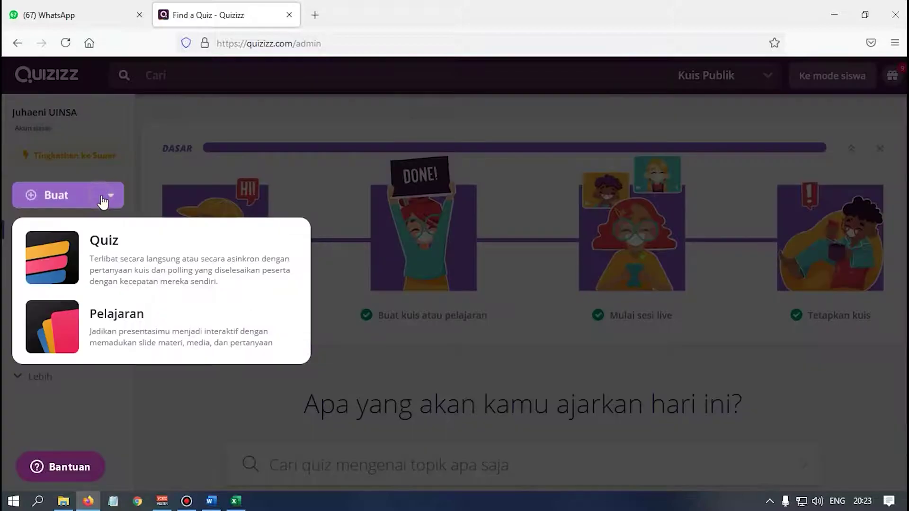
left_click(109, 260)
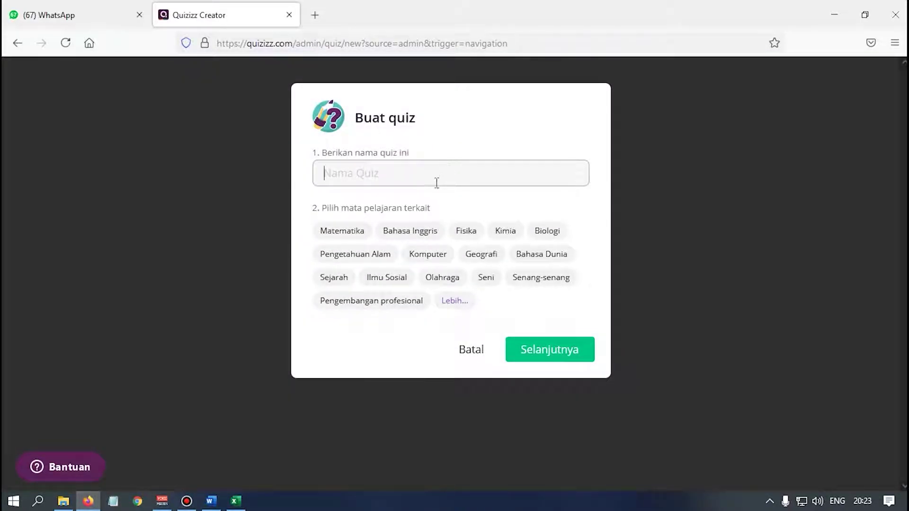
left_click(435, 184)
type("Latihan Kuis PAI")
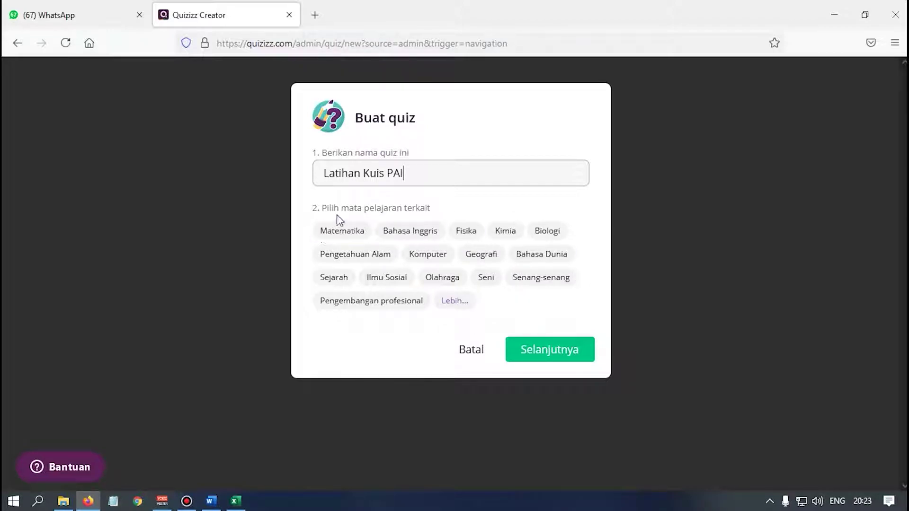
left_click(452, 303)
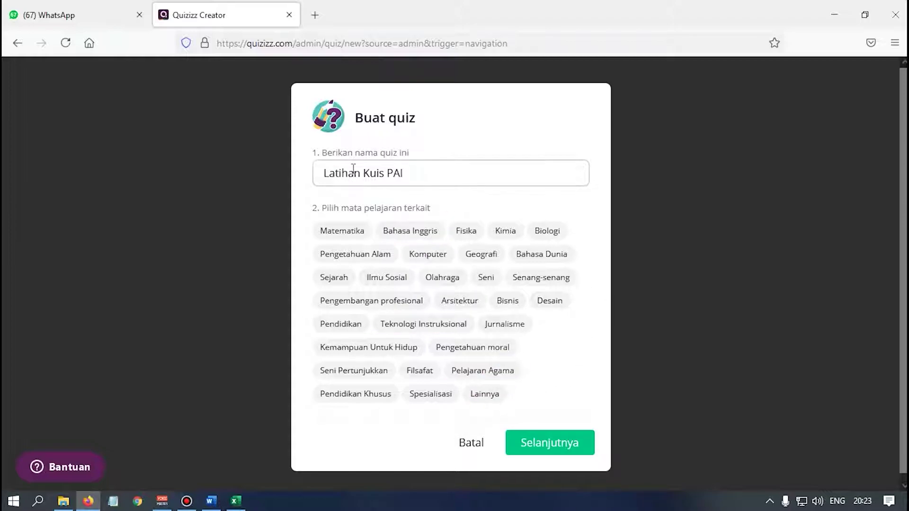
left_click(492, 374)
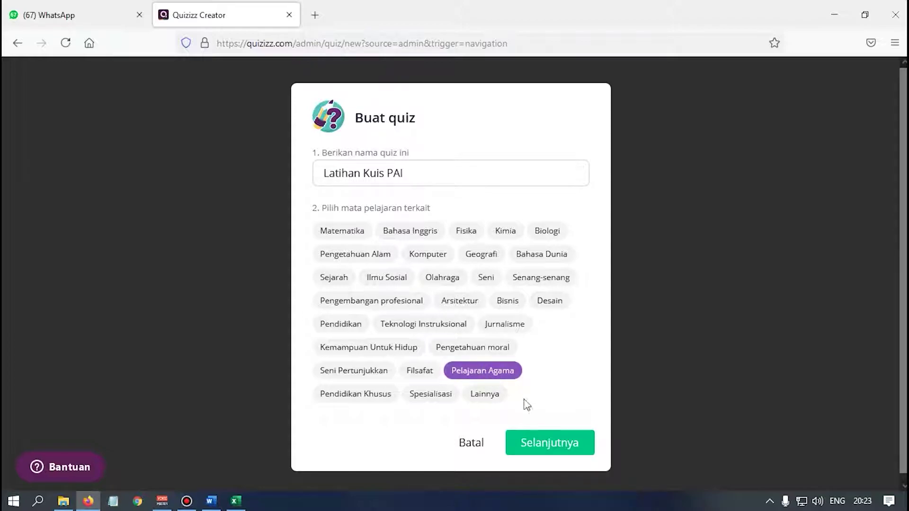
left_click(562, 447)
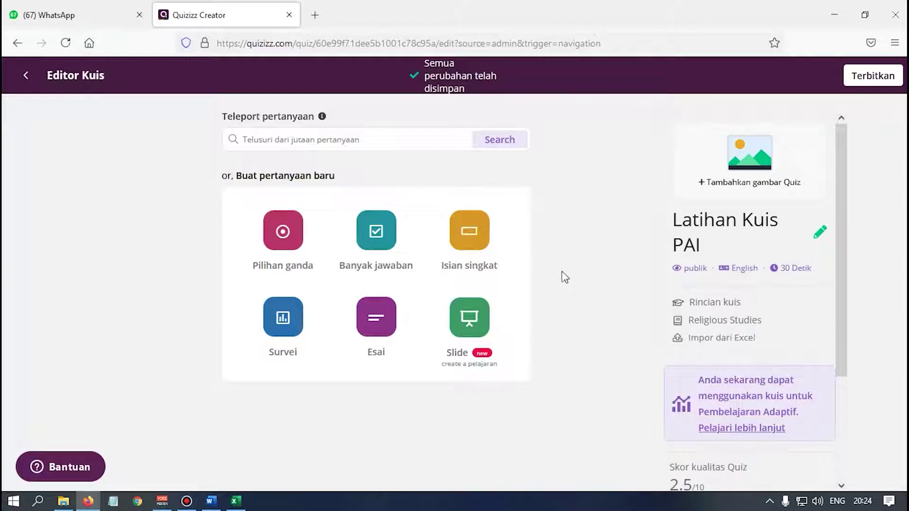
Start a multiple-choice question, look over its question and answer fields, and return to the admin home page without filling it in
left_click(283, 241)
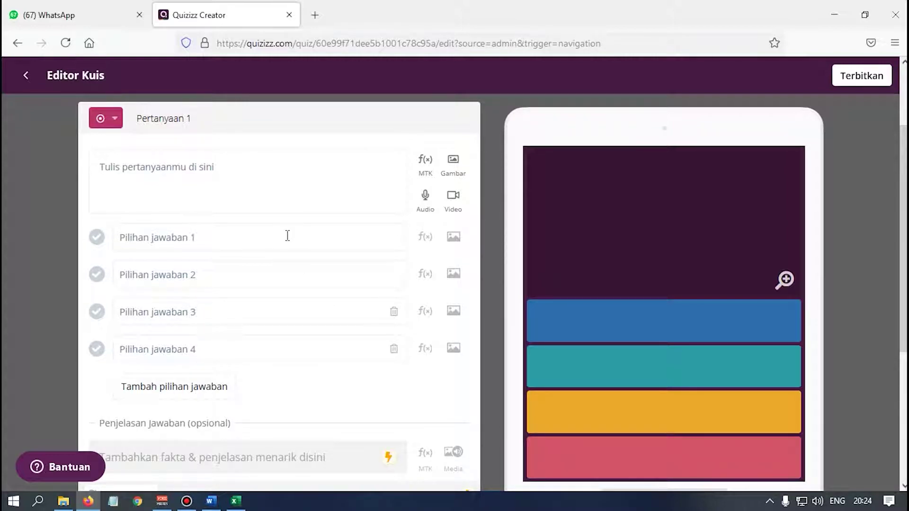
left_click(232, 171)
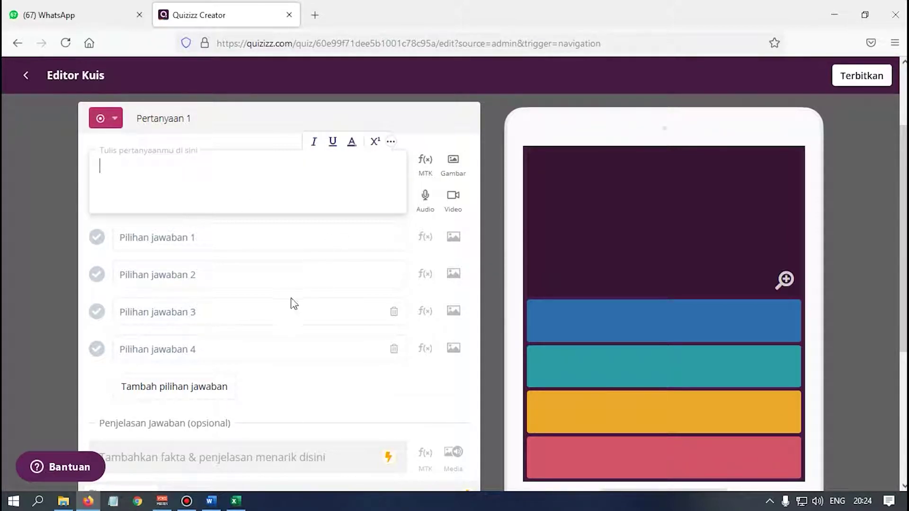
left_click(247, 233)
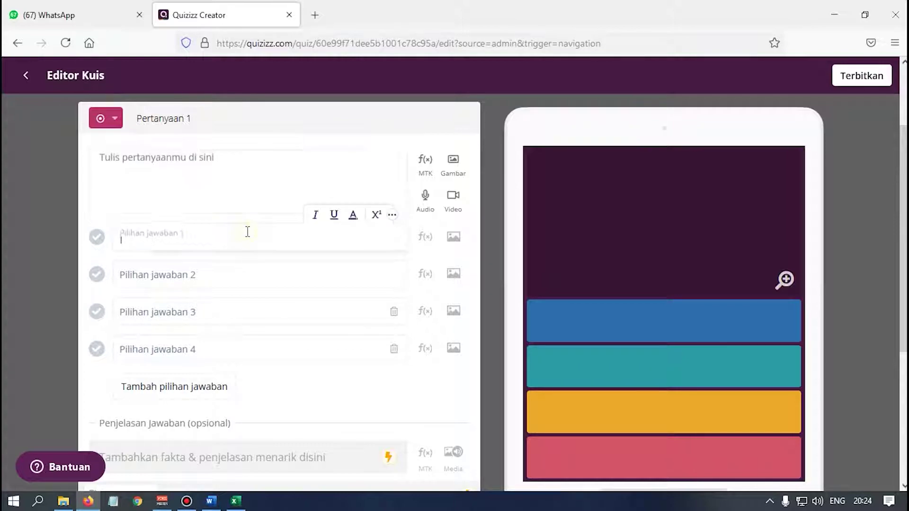
left_click(201, 164)
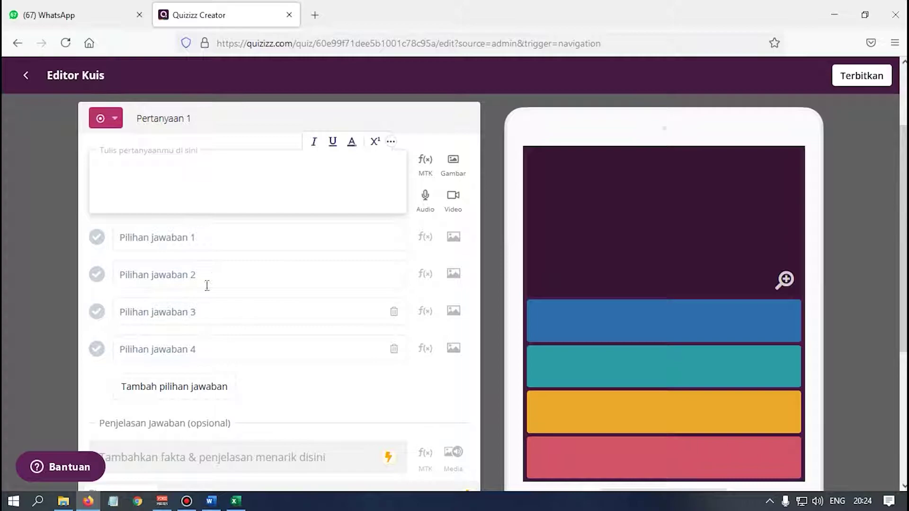
left_click(25, 83)
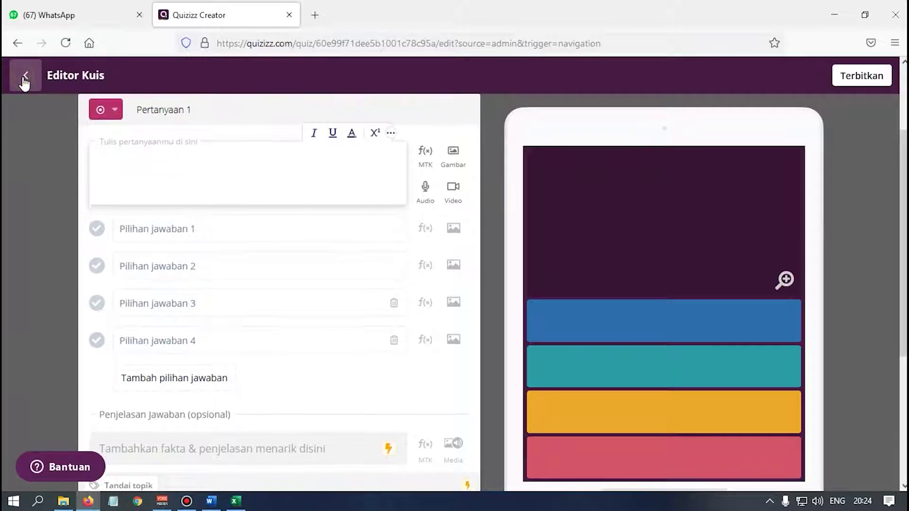
left_click(17, 45)
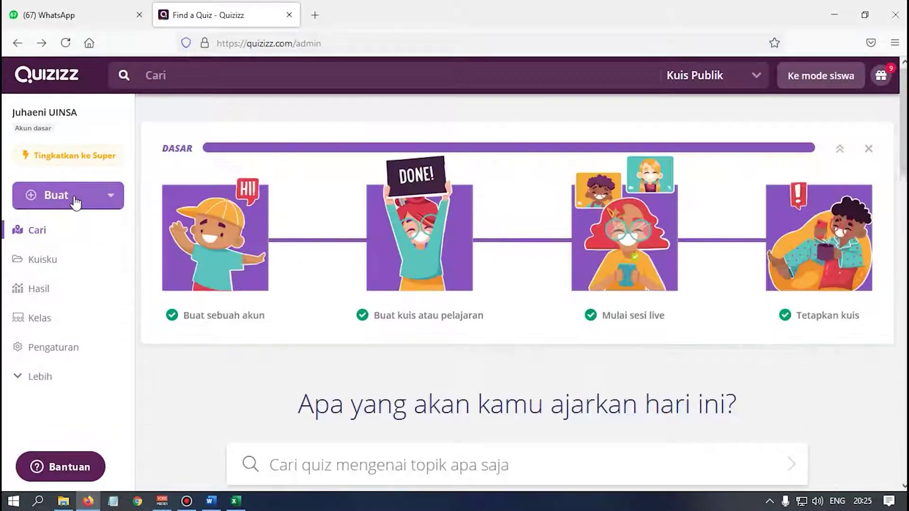
Create another quiz named "Latuhak Kuis PAI" with the subject Pelajaran Agama
left_click(75, 202)
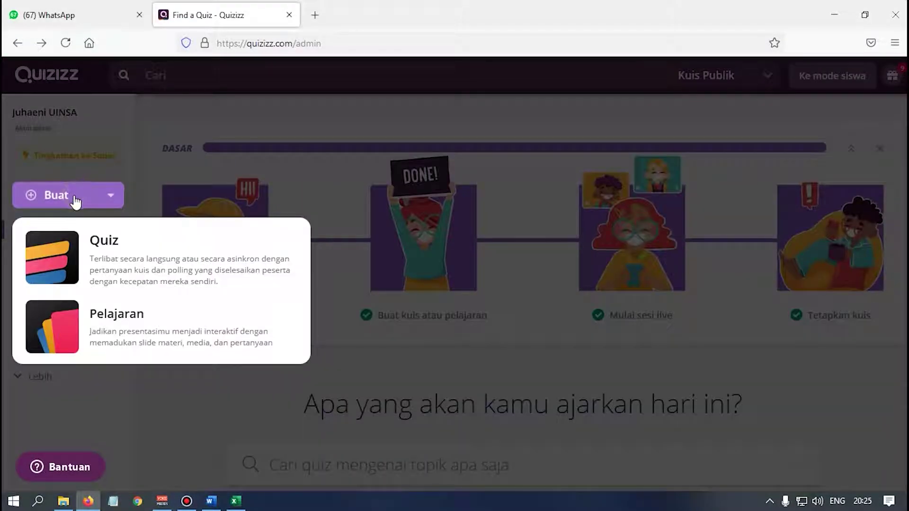
left_click(121, 253)
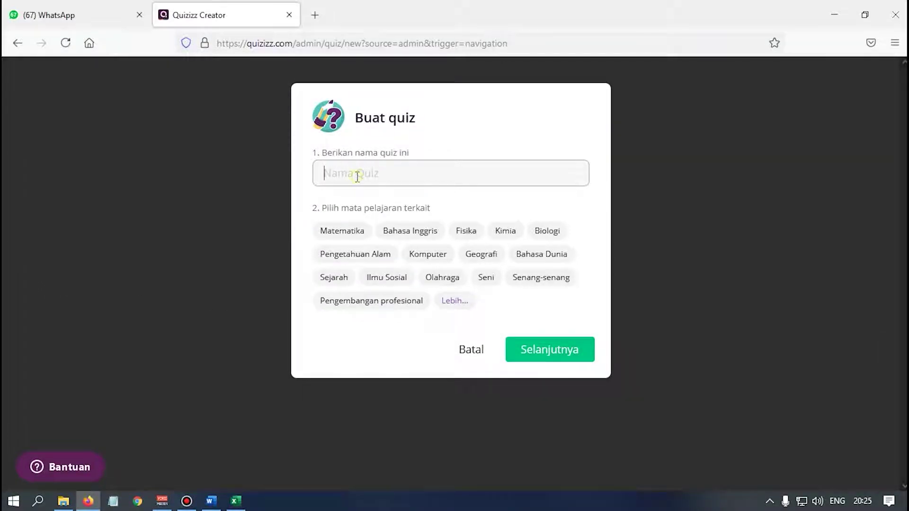
left_click(357, 177)
type("Latuhak Kuis PAI")
left_click(454, 302)
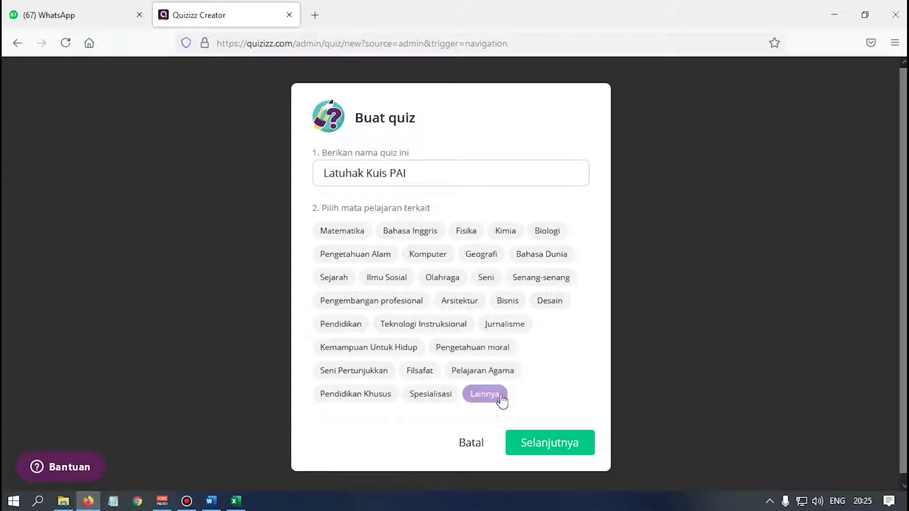
left_click(471, 374)
left_click(555, 450)
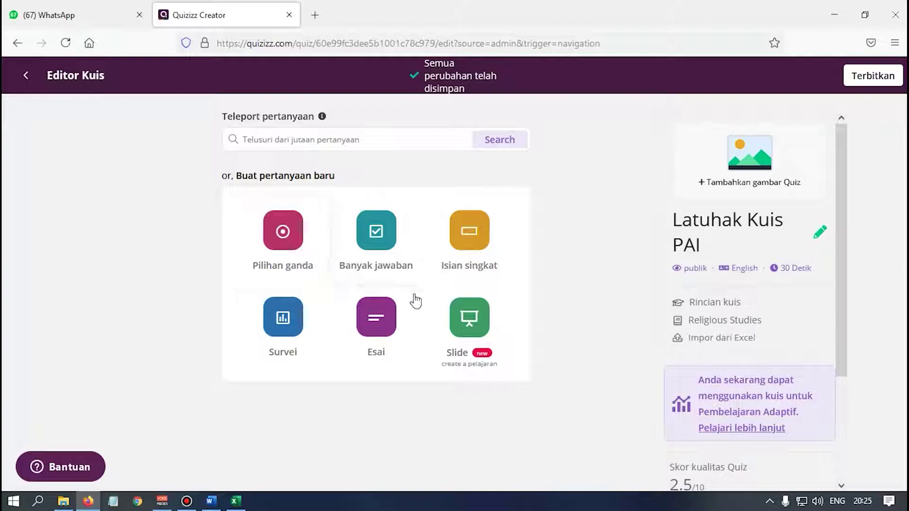
Download the quiz's spreadsheet import template, open it in Excel and enable editing
left_click(725, 340)
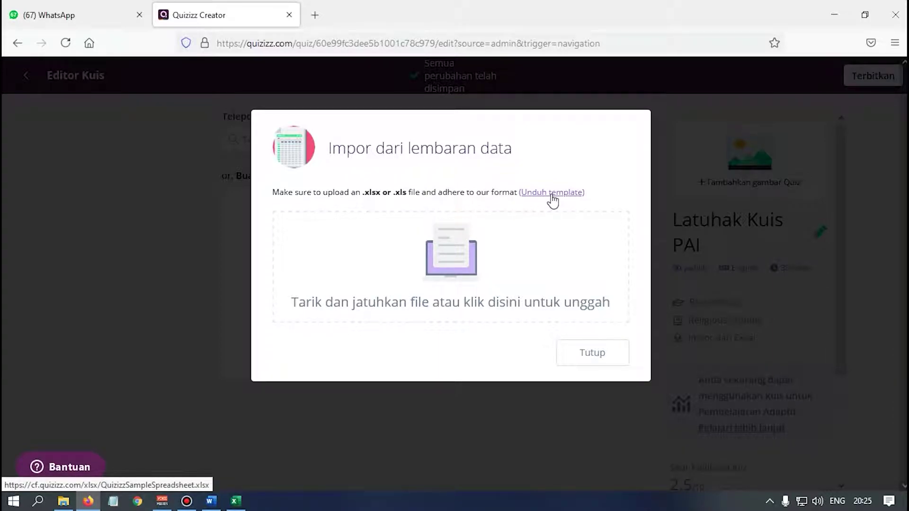
left_click(552, 198)
left_click(378, 259)
left_click(508, 332)
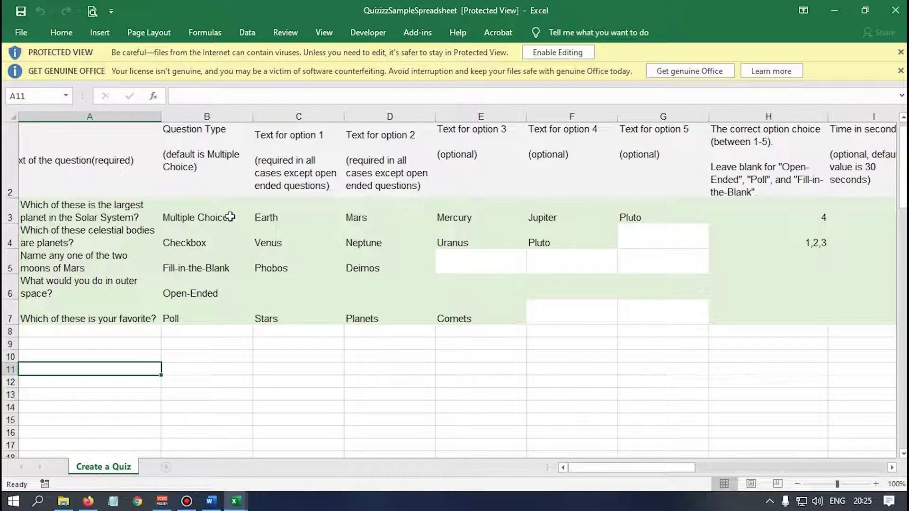
left_click(561, 50)
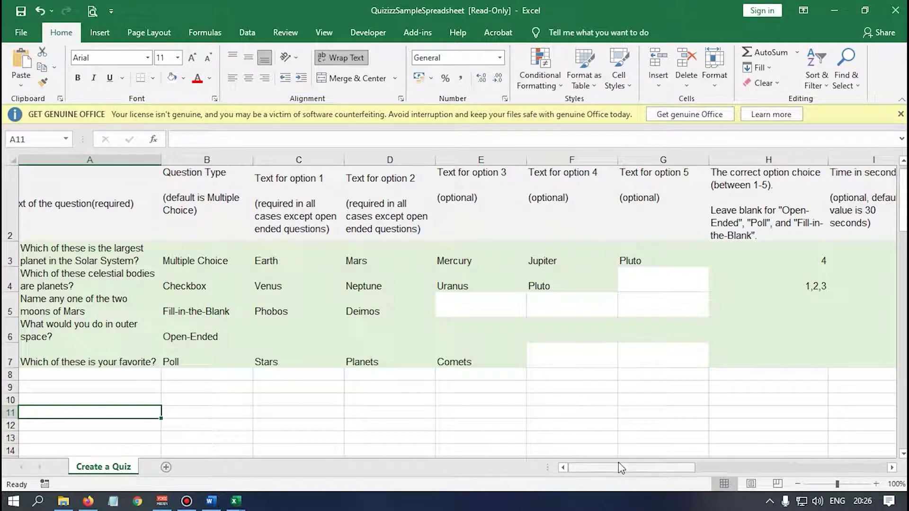
Examine the sample question in row 3 of the template: question text, question type choices, answer options, correct answer and time
left_click(34, 250)
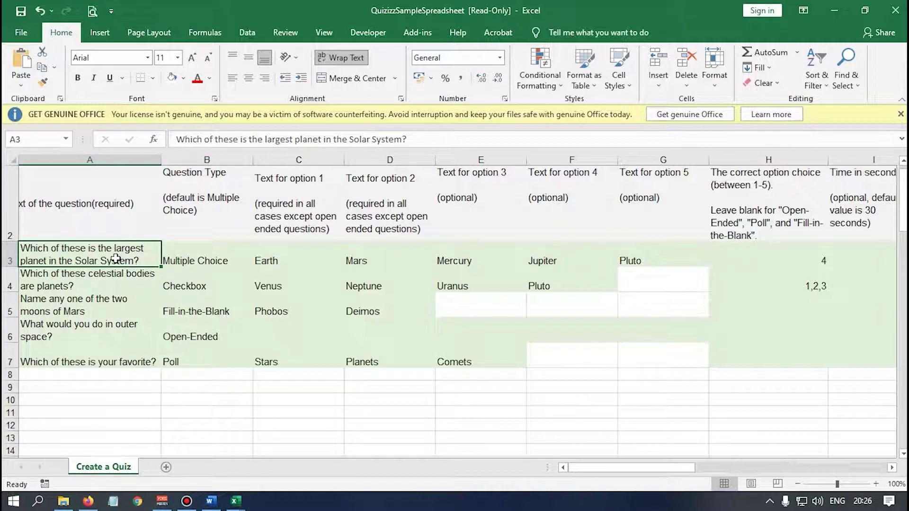
left_click(194, 257)
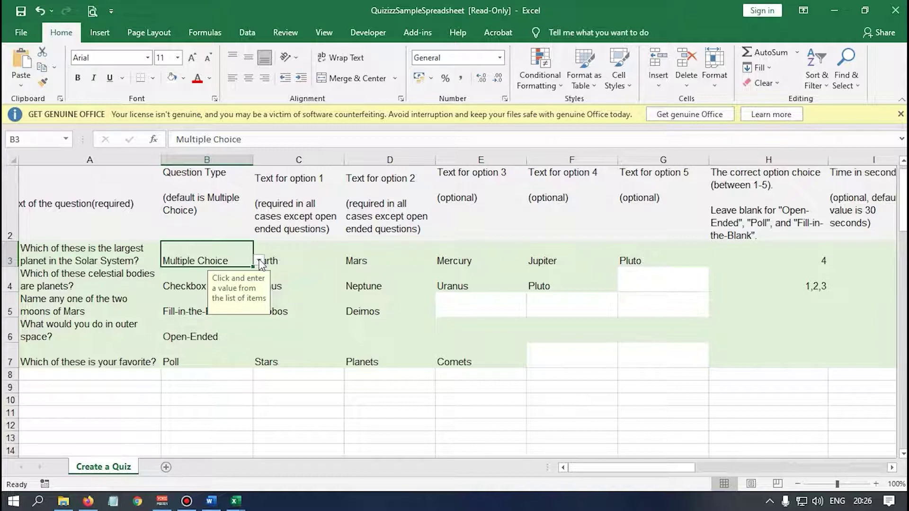
left_click(258, 260)
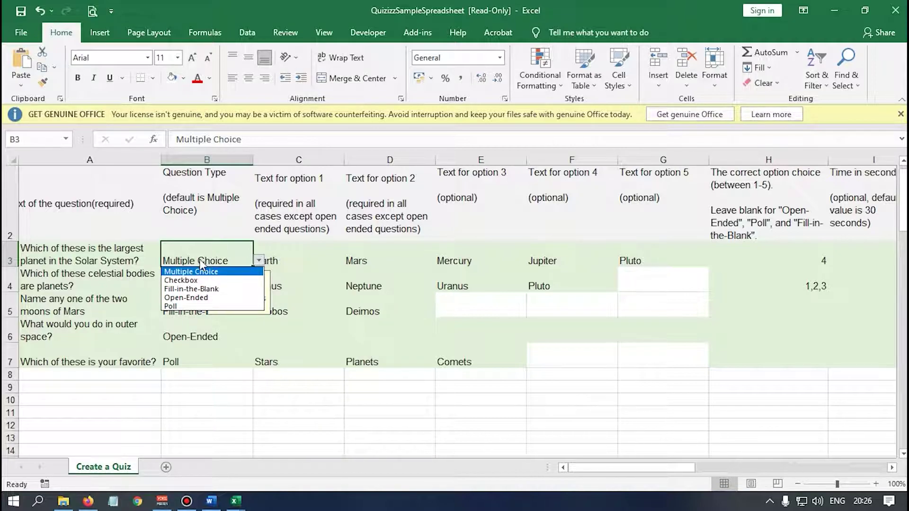
left_click(295, 250)
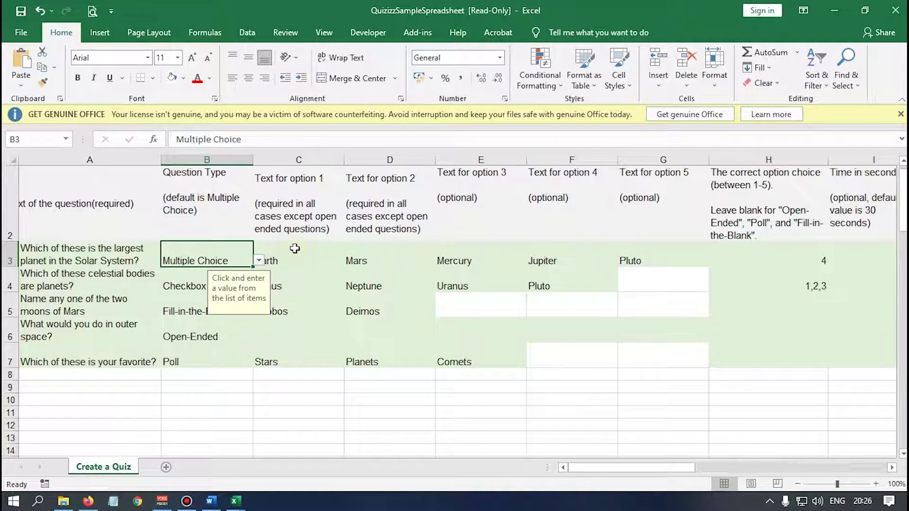
left_click(284, 260)
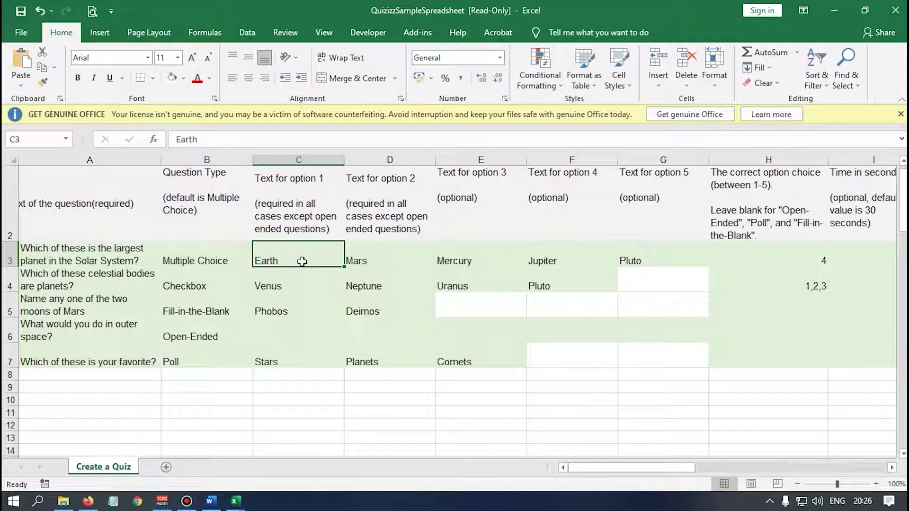
left_click(376, 248)
left_click(474, 265)
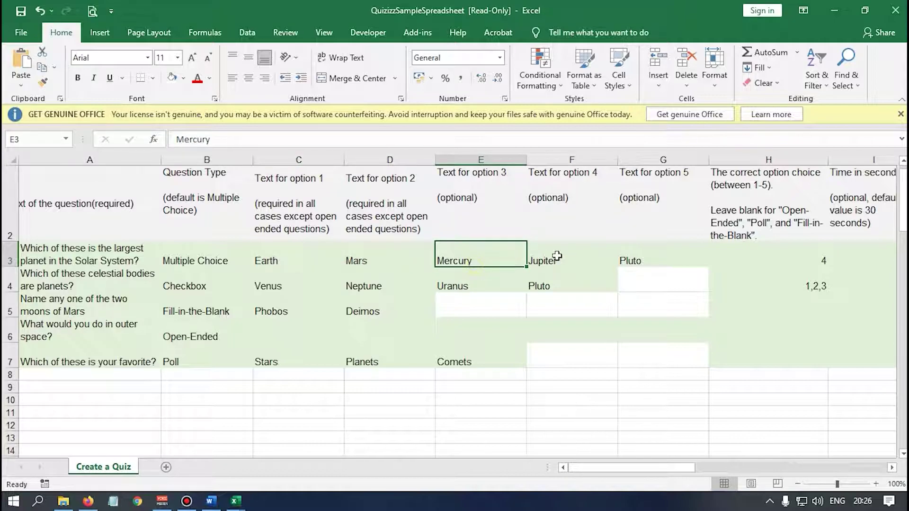
left_click(558, 257)
left_click(632, 256)
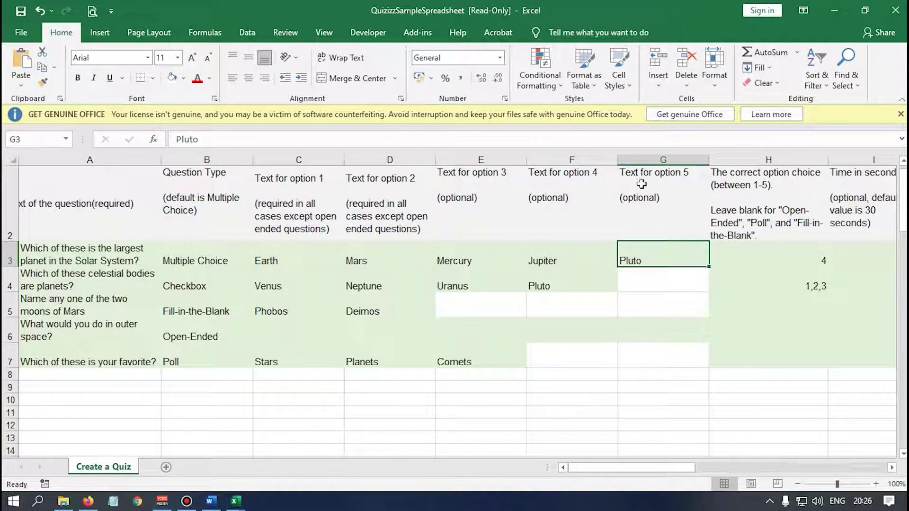
left_click(781, 261)
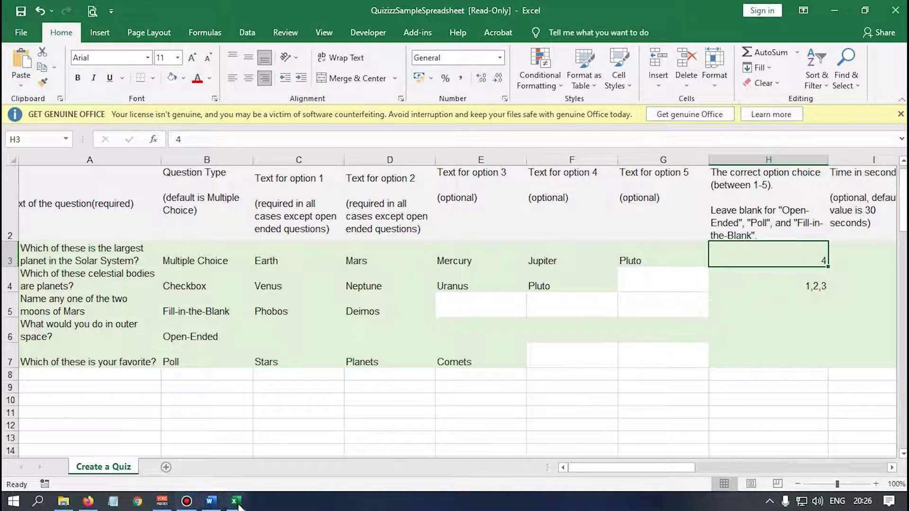
left_click(860, 244)
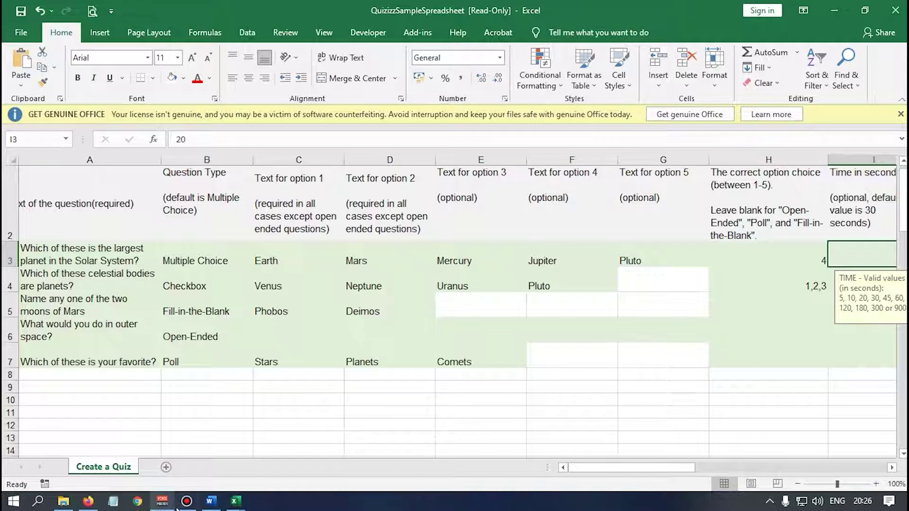
Switch to the Latihan Quizizz PAI workbook and examine the first question's text, type and answer options
mouse_move(236, 500)
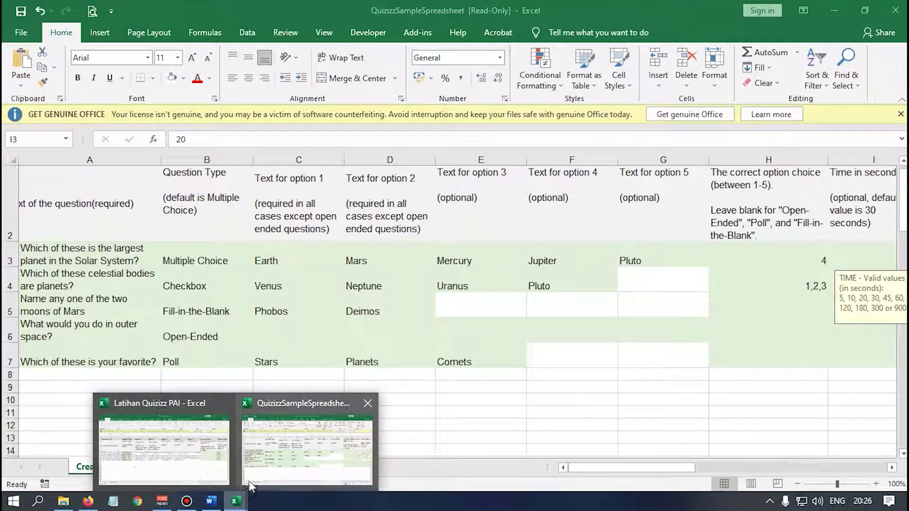
mouse_move(160, 487)
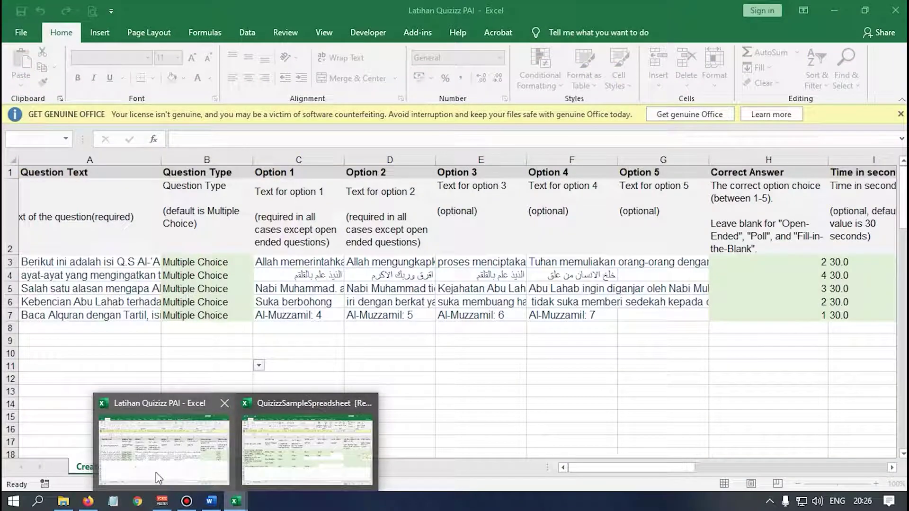
left_click(161, 469)
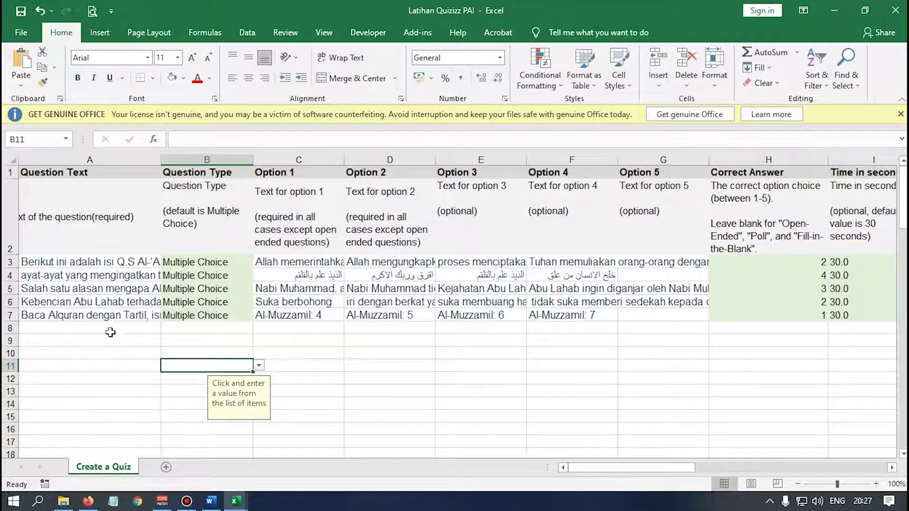
left_click(75, 261)
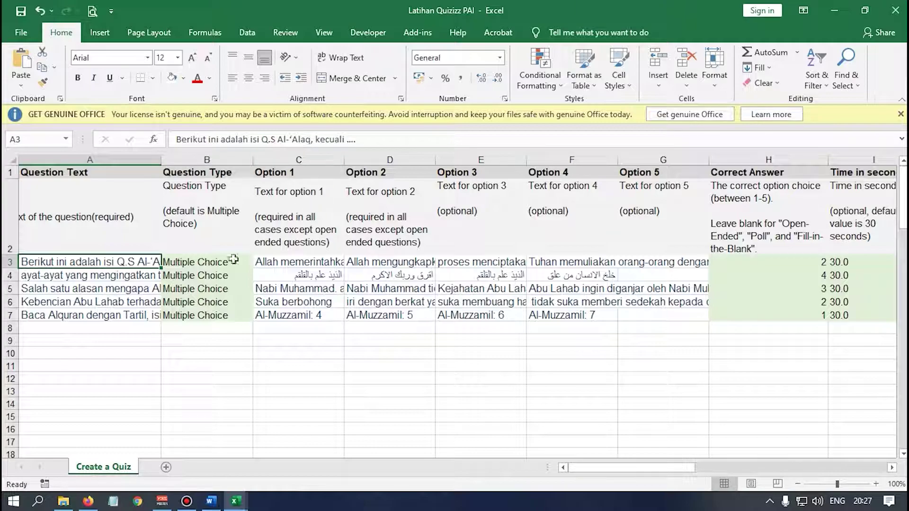
left_click(228, 389)
left_click(218, 266)
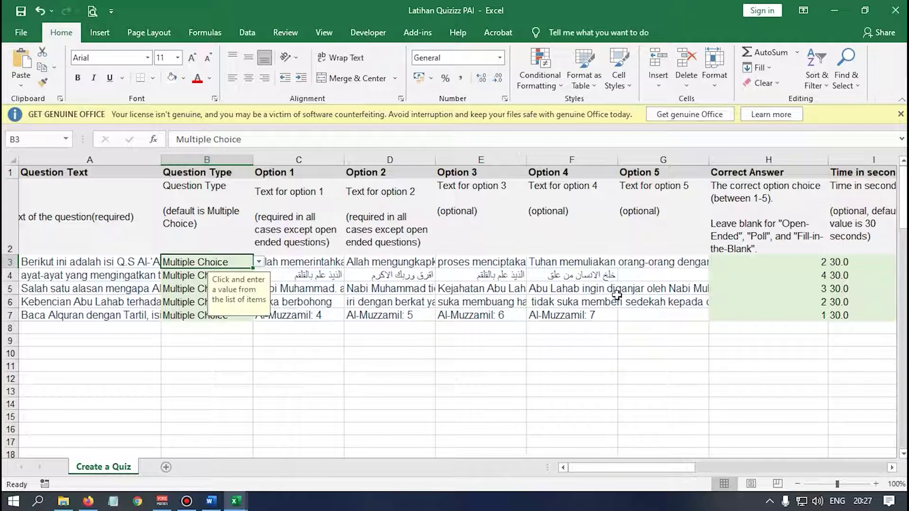
left_click(566, 261)
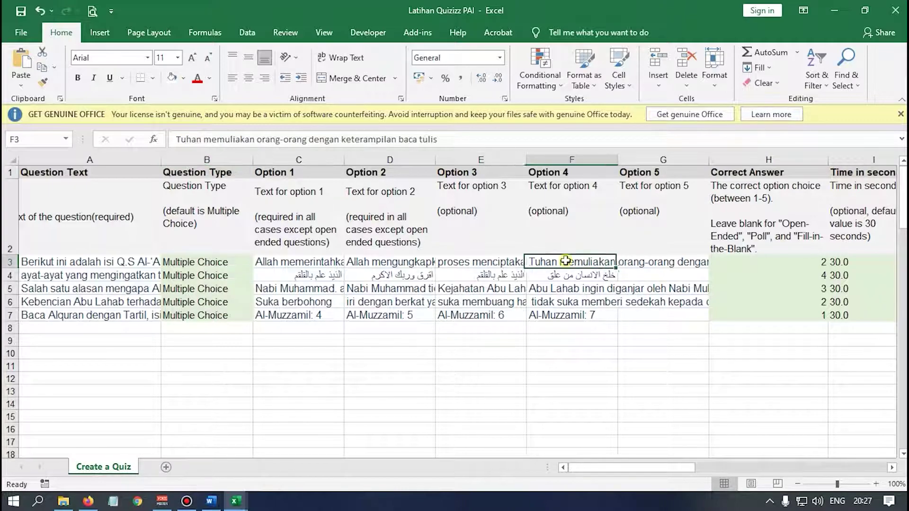
left_click(300, 264)
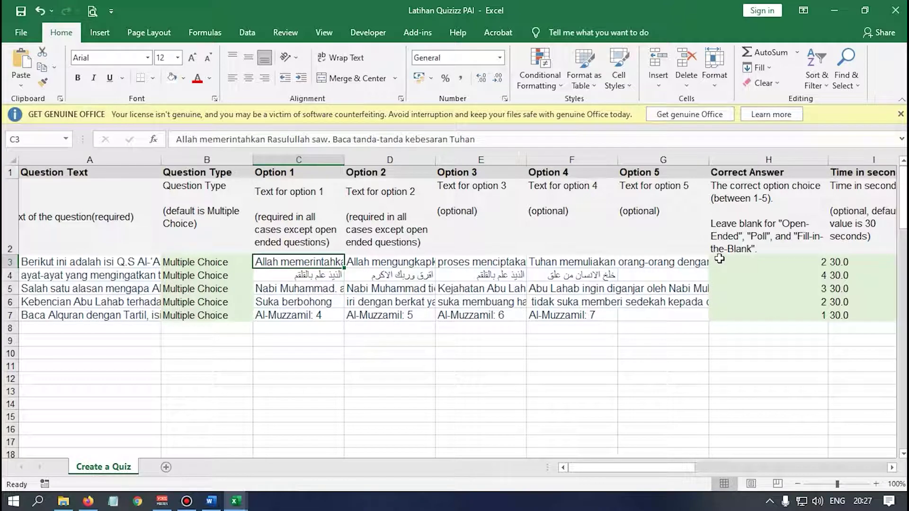
Examine the first question's remaining answer options, its correct answer number and its time limit
left_click(367, 262)
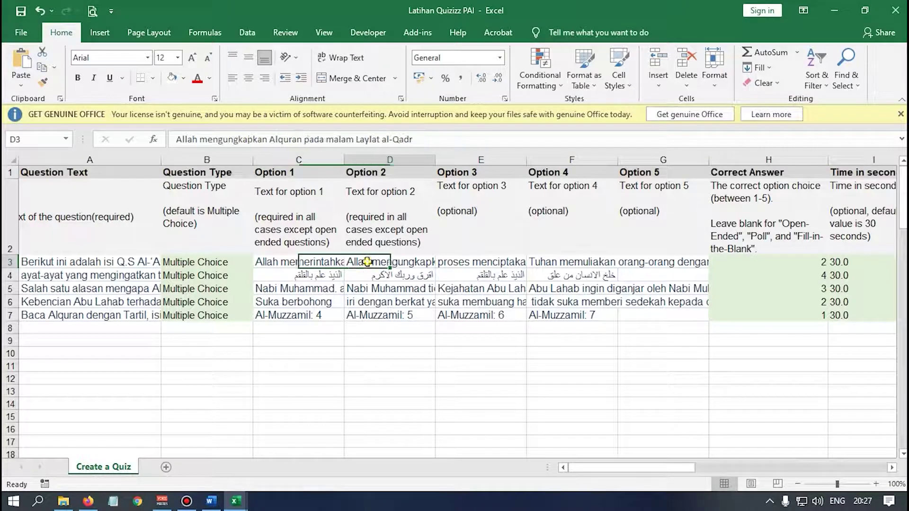
left_click(465, 261)
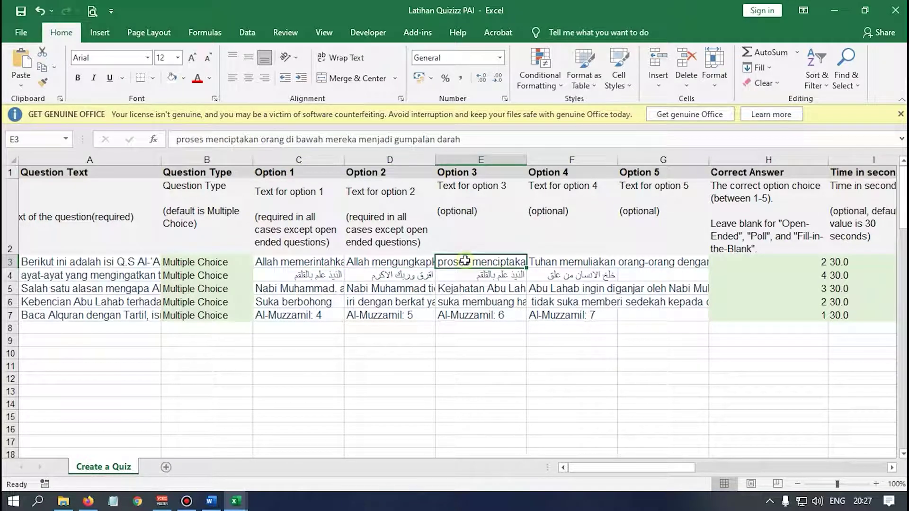
left_click(555, 261)
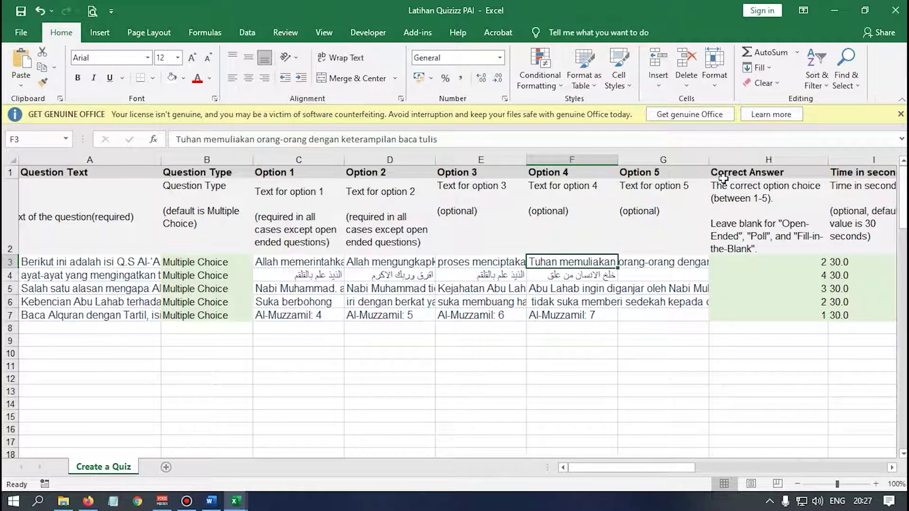
left_click(726, 261)
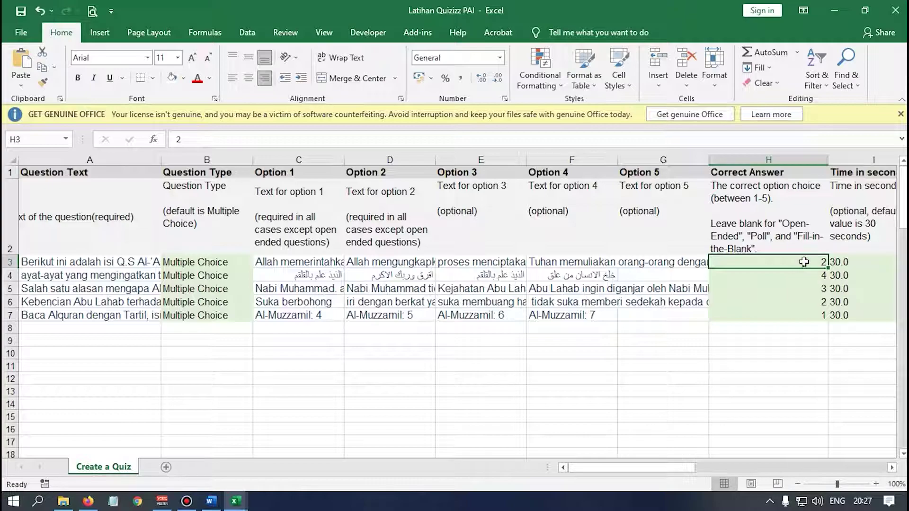
left_click(393, 266)
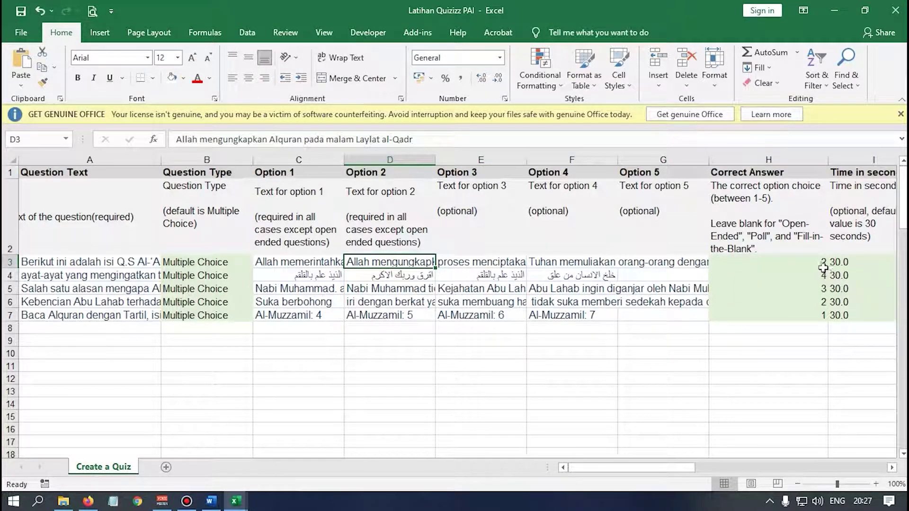
left_click(813, 260)
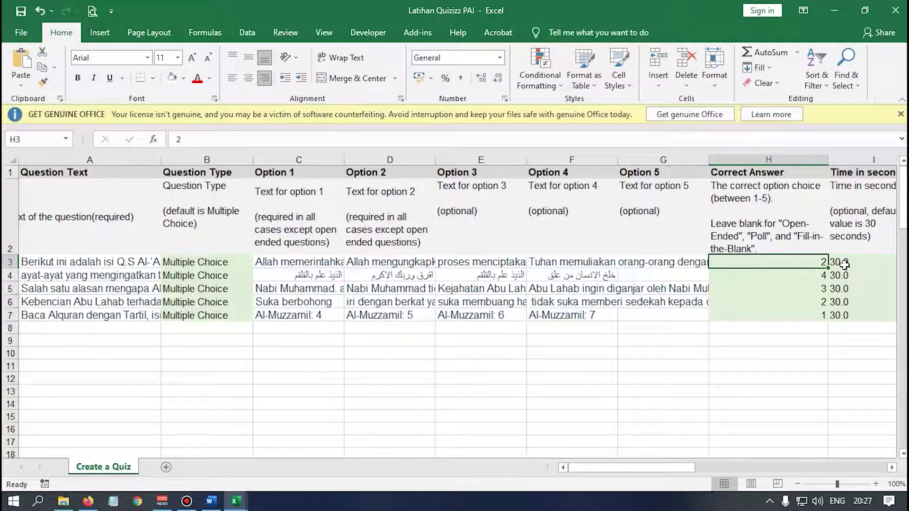
left_click(844, 264)
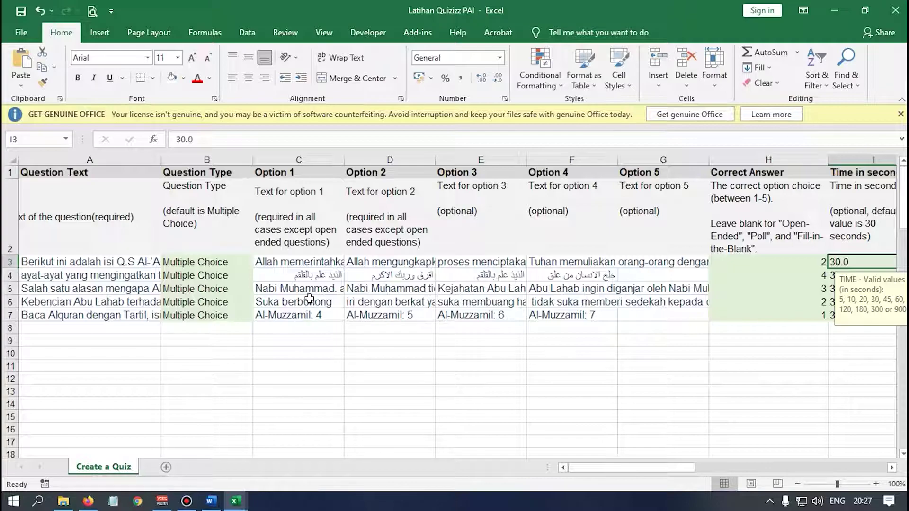
Examine the second question's text and type, and the Option 4 answers of all five questions
left_click(62, 277)
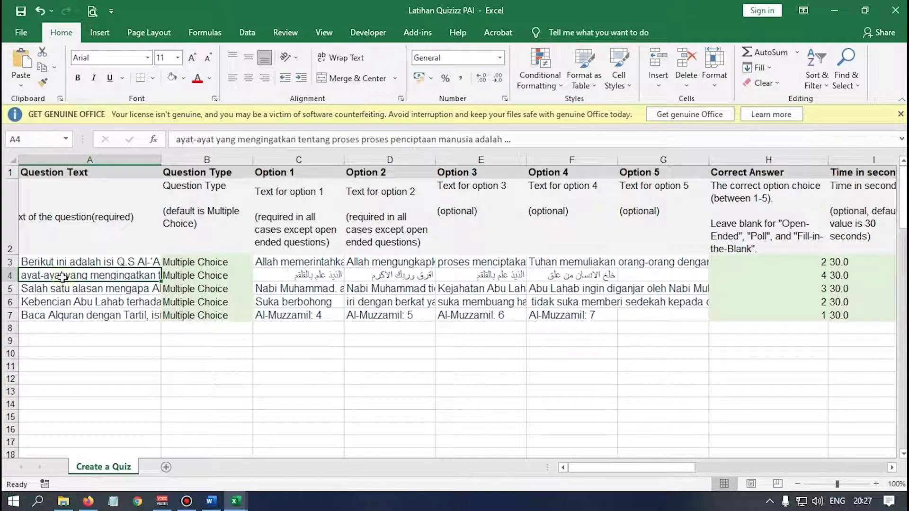
left_click(202, 275)
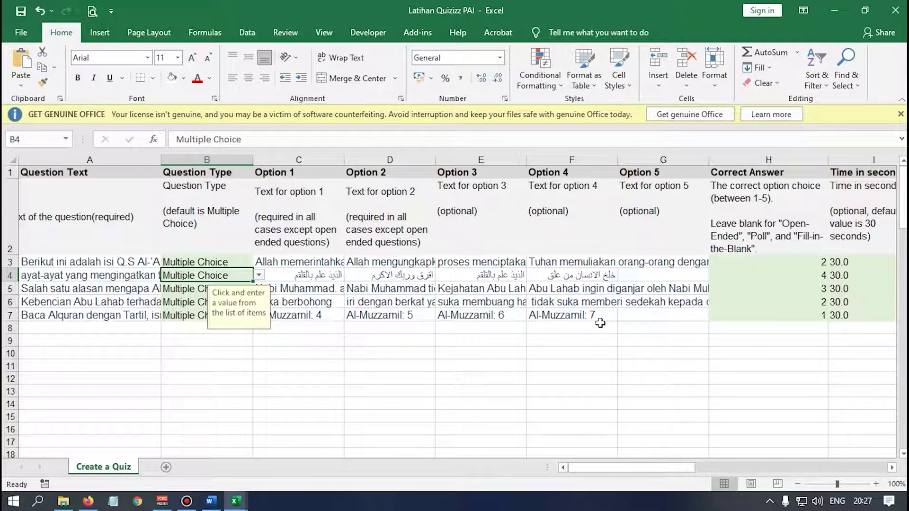
left_click(576, 313)
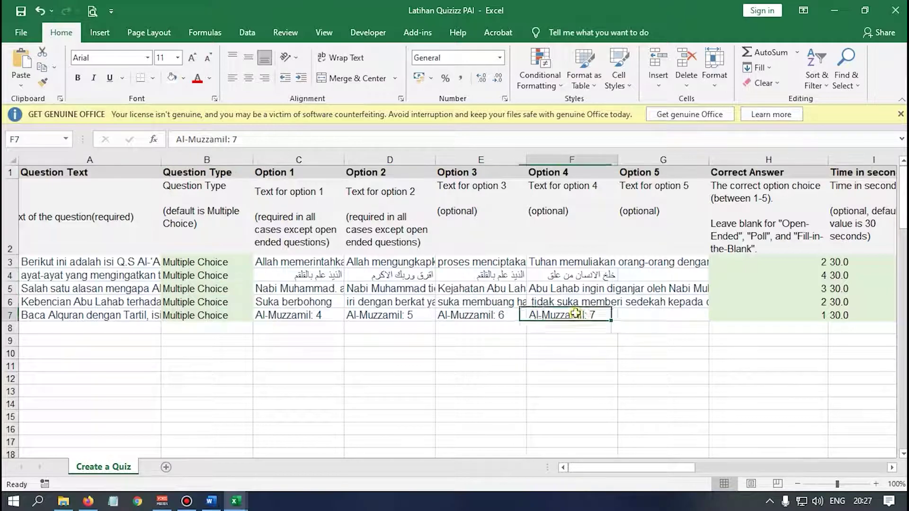
left_click(585, 265)
left_click(582, 276)
left_click(572, 289)
left_click(570, 302)
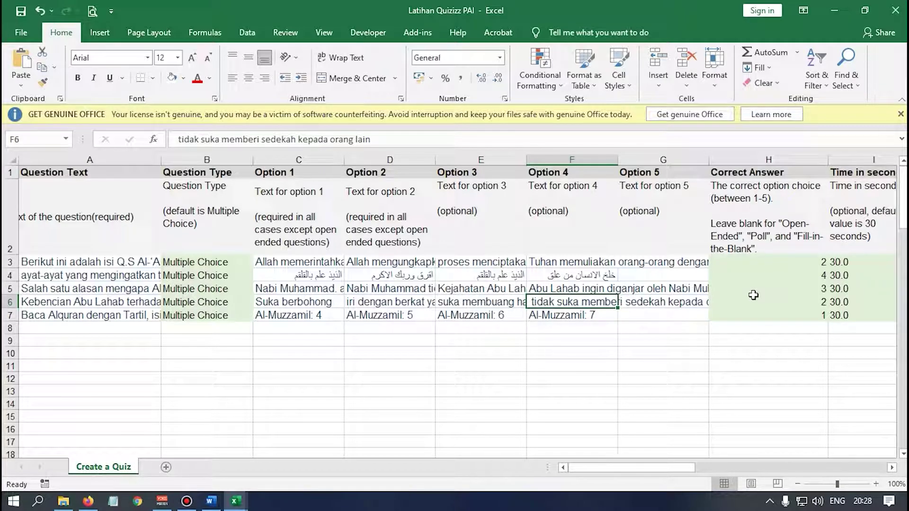
Examine how the Correct Answer numbers in rows 3 to 5 refer to the option columns
left_click_drag(785, 272, 785, 264)
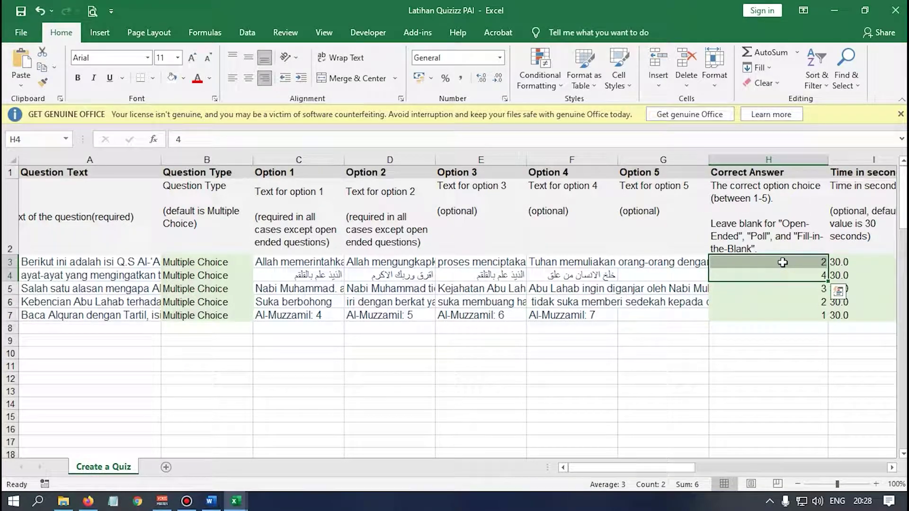
left_click(460, 171)
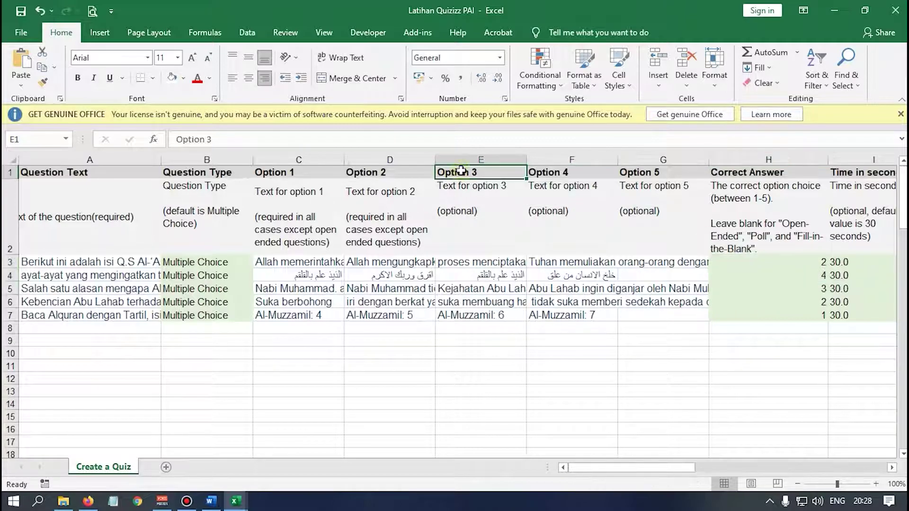
left_click(768, 277)
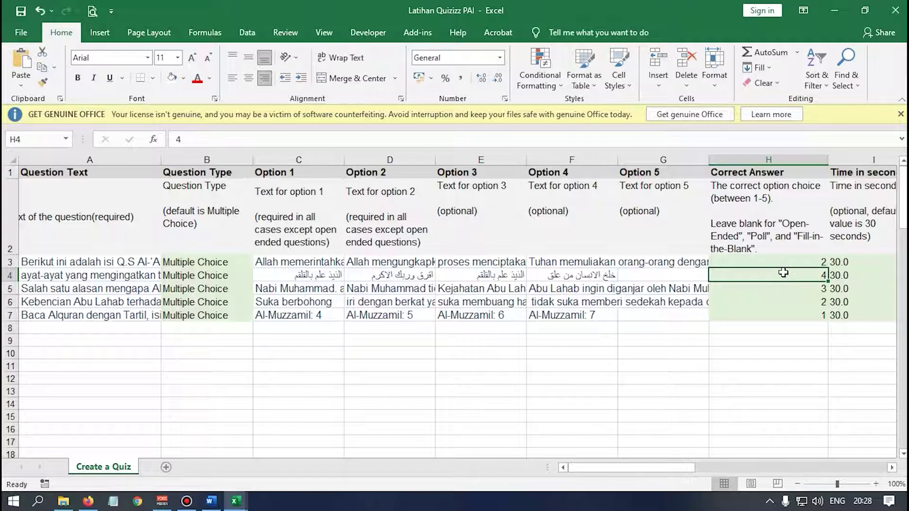
left_click(785, 292)
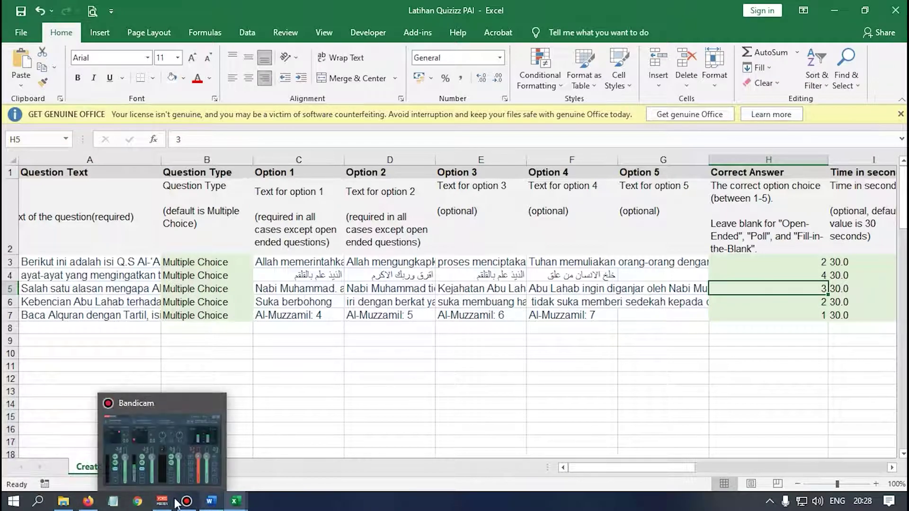
Upload the Latihan Quizizz PAI workbook from the Downloads folder into the spreadsheet import of the Quizizz quiz
left_click(88, 503)
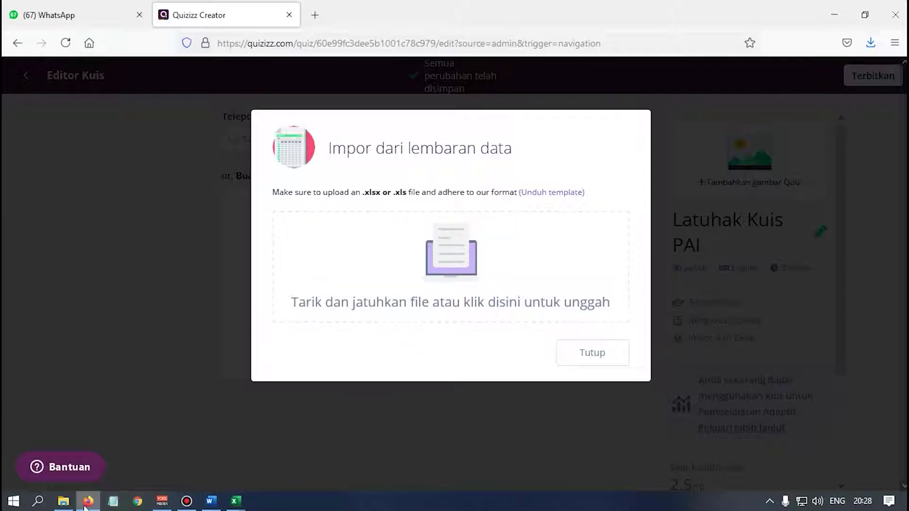
mouse_move(238, 508)
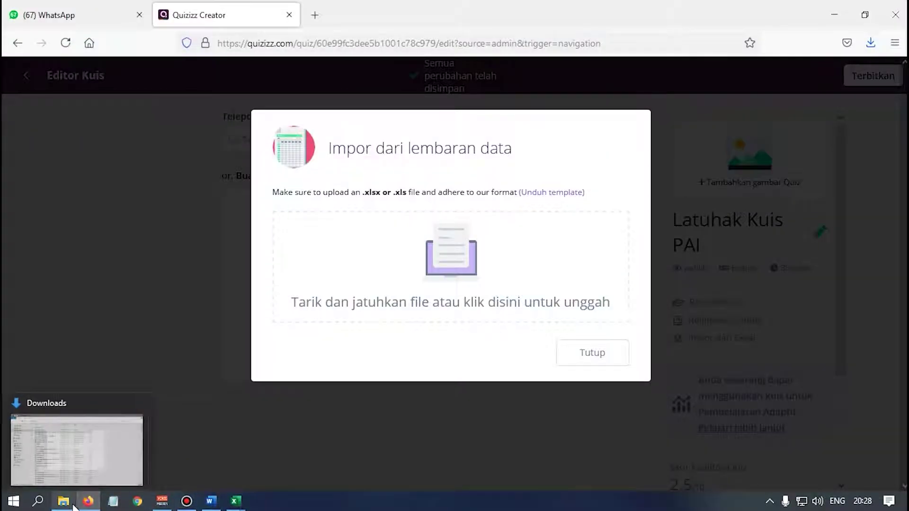
left_click(71, 506)
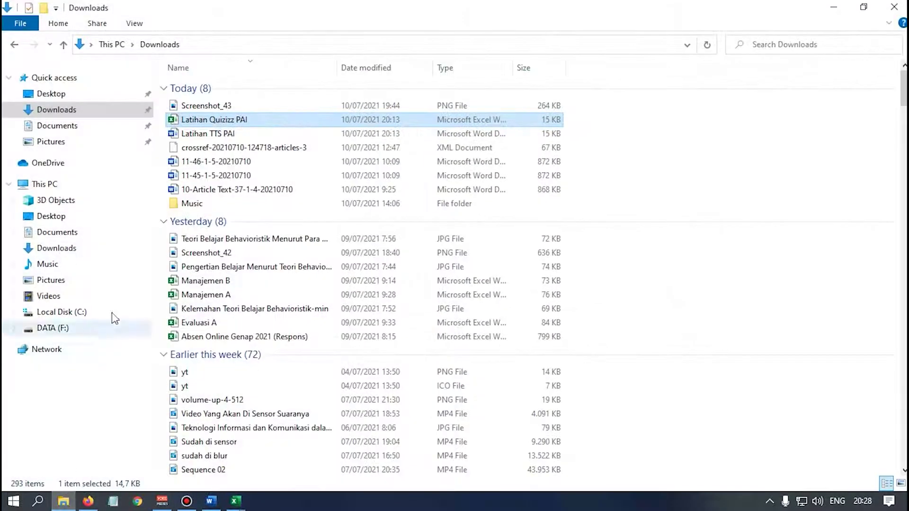
left_click(208, 122)
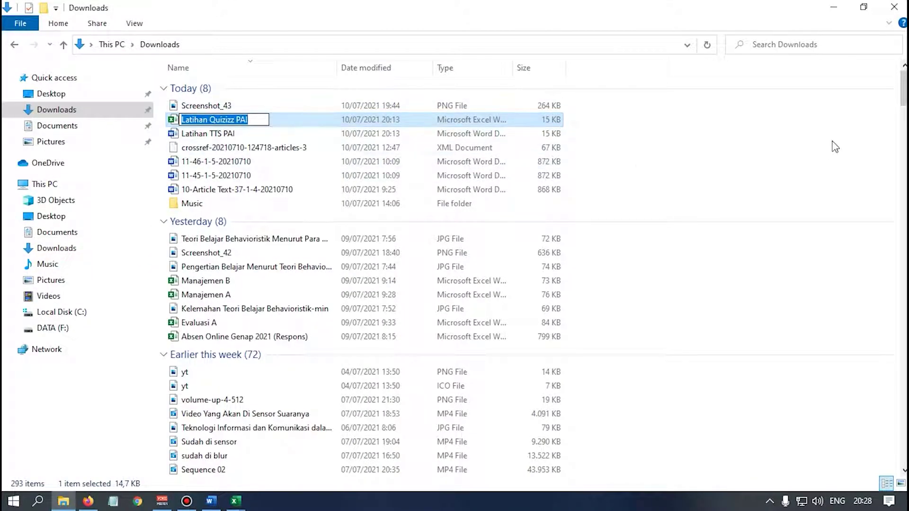
left_click(779, 141)
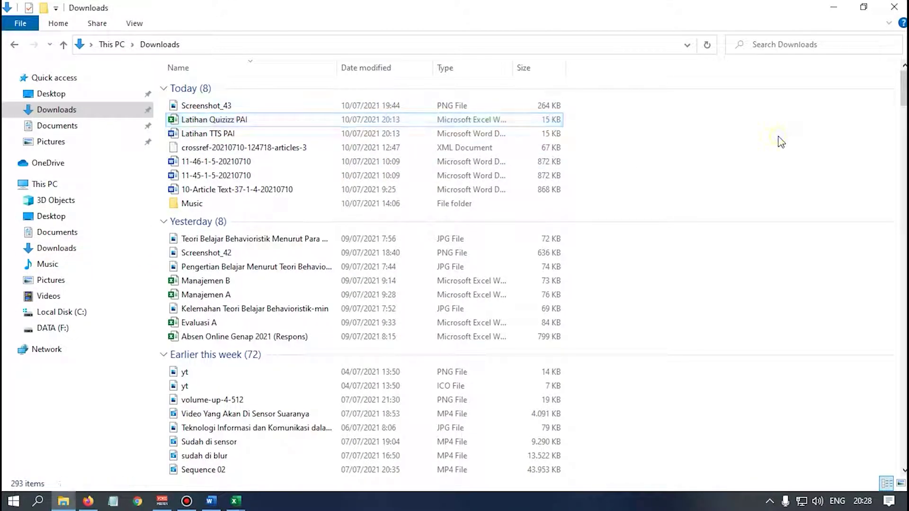
left_click(395, 121)
left_click_drag(394, 119, 350, 194)
left_click_drag(286, 328, 418, 301)
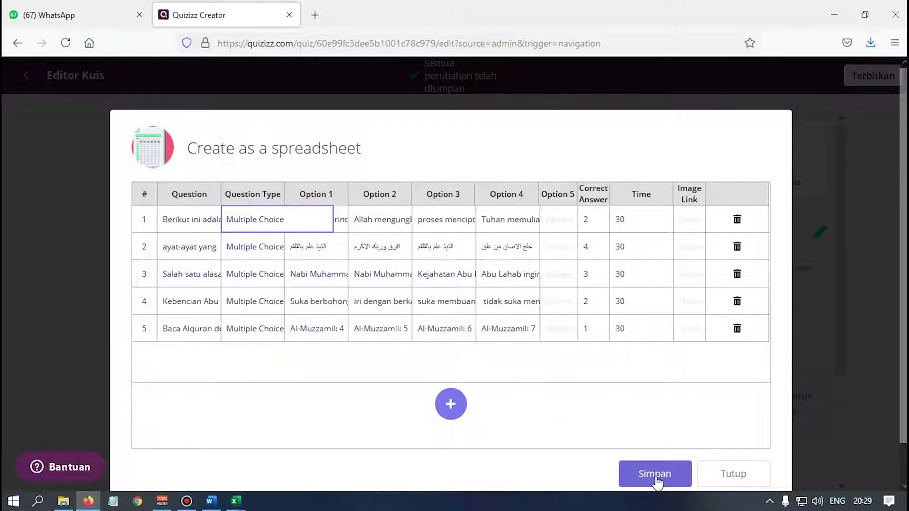
Save the imported questions to the quiz and look at the time limit choices for question 1
left_click(656, 475)
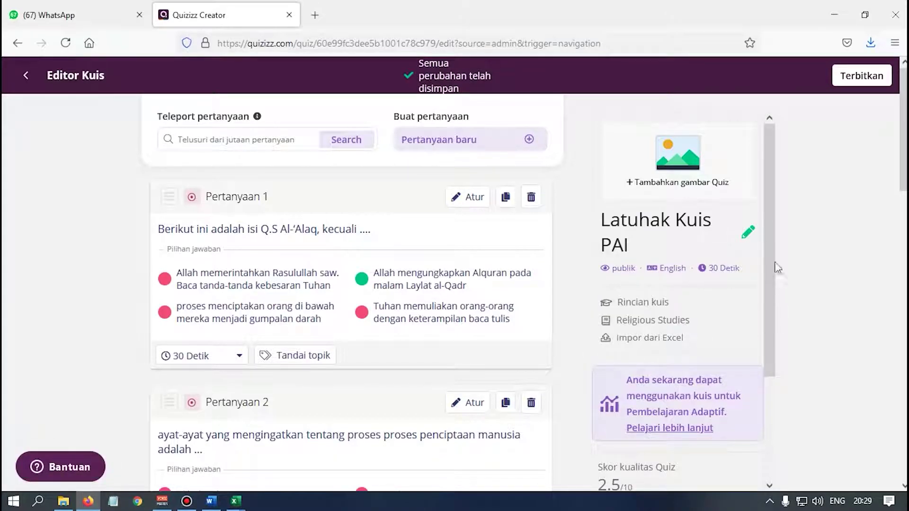
scroll(232, 260, "down", 3)
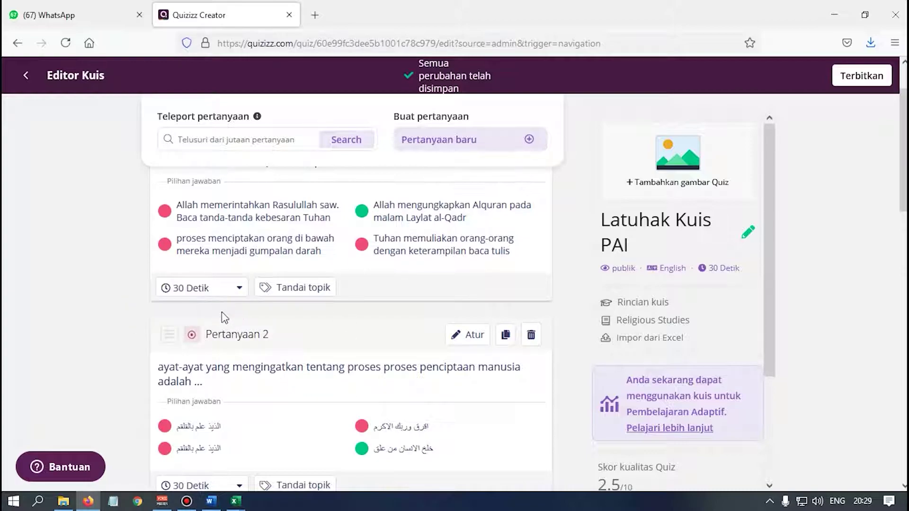
left_click(240, 288)
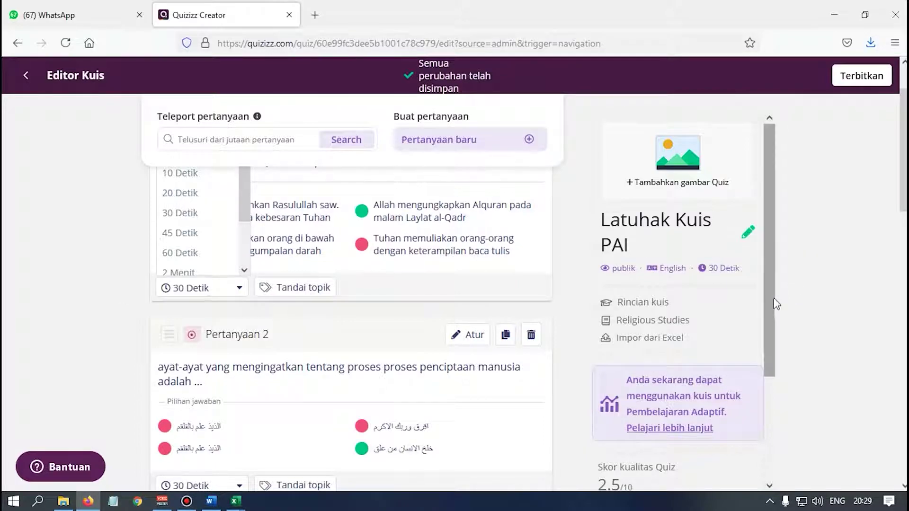
Publish the quiz with its grade range set from 12th to 12th
left_click(857, 77)
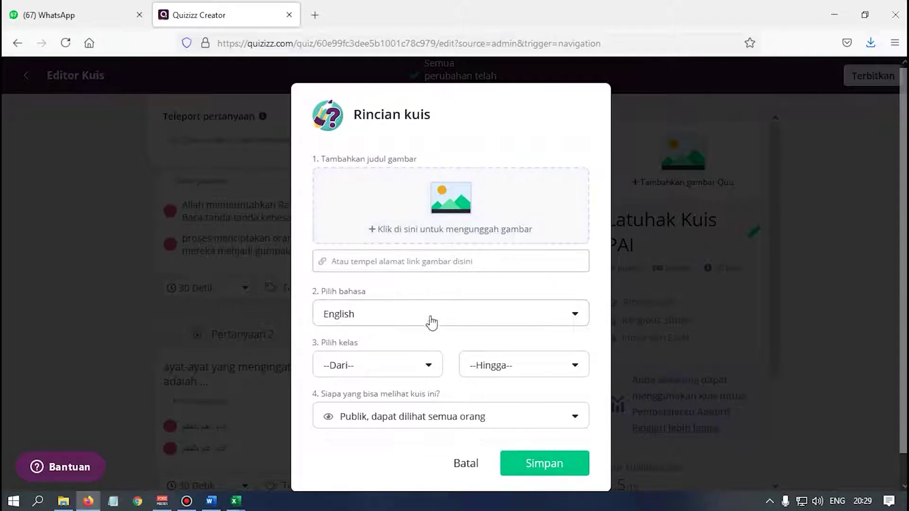
left_click(429, 367)
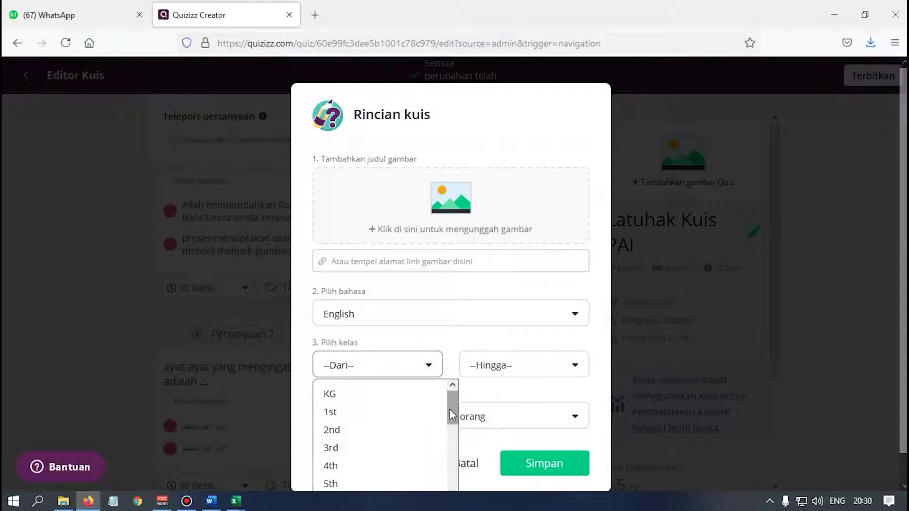
left_click_drag(452, 415, 452, 463)
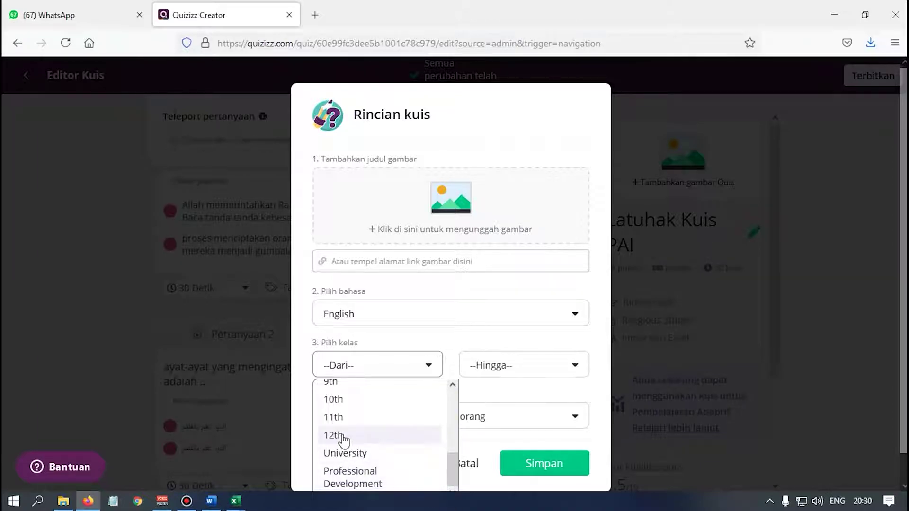
left_click(342, 435)
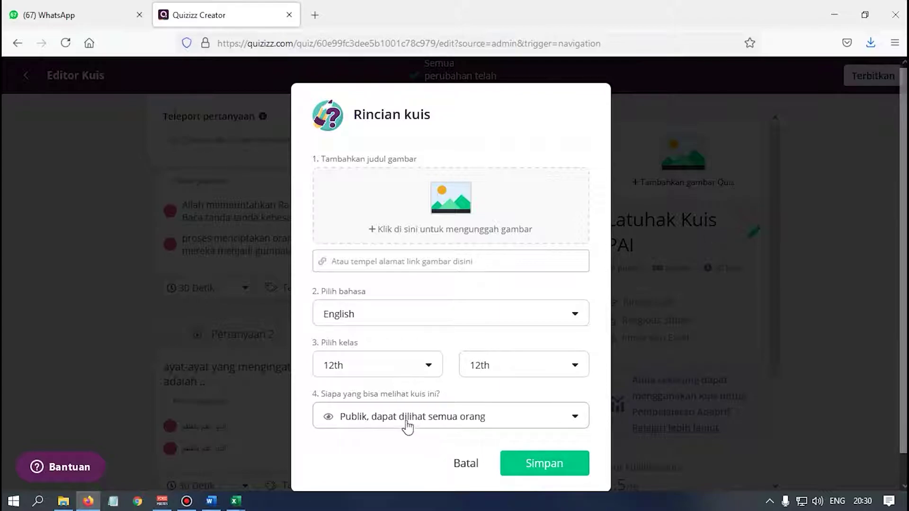
left_click(530, 468)
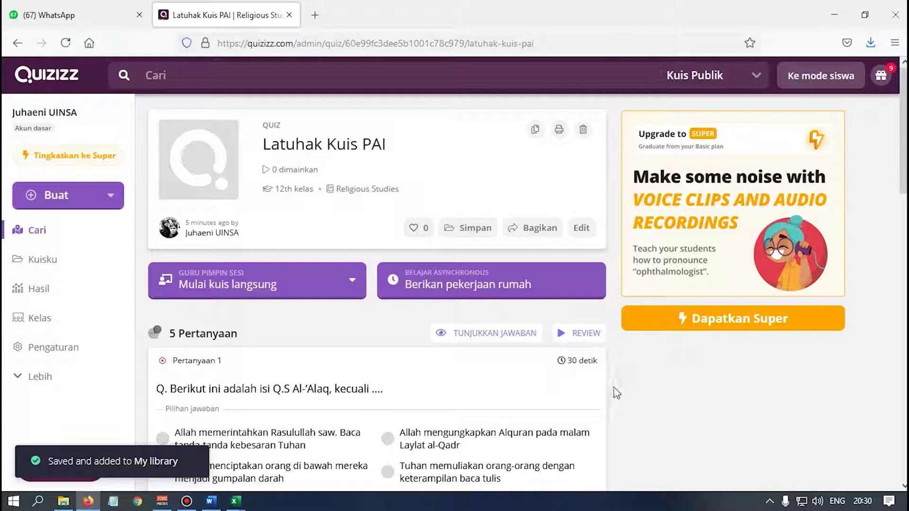
Review the questions and answer options on the published quiz's page
scroll(665, 405, "down", 10)
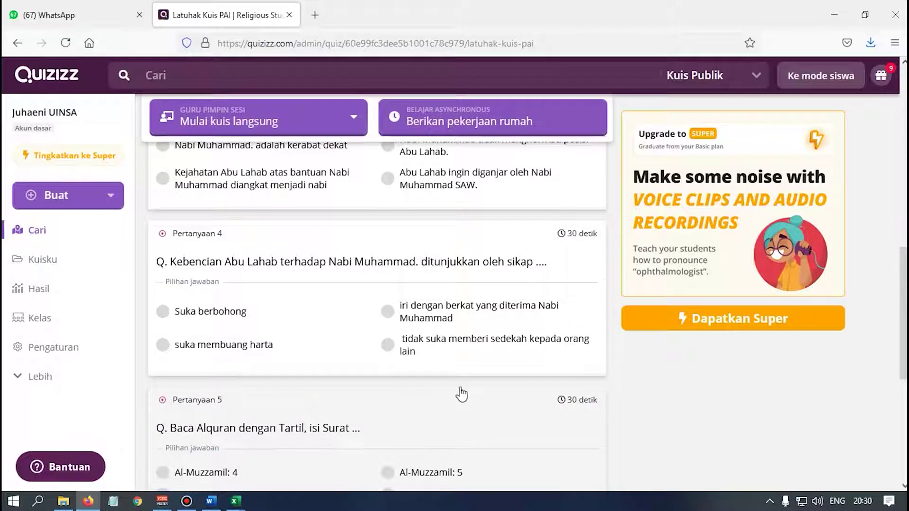
scroll(490, 376, "up", 6)
scroll(482, 373, "up", 5)
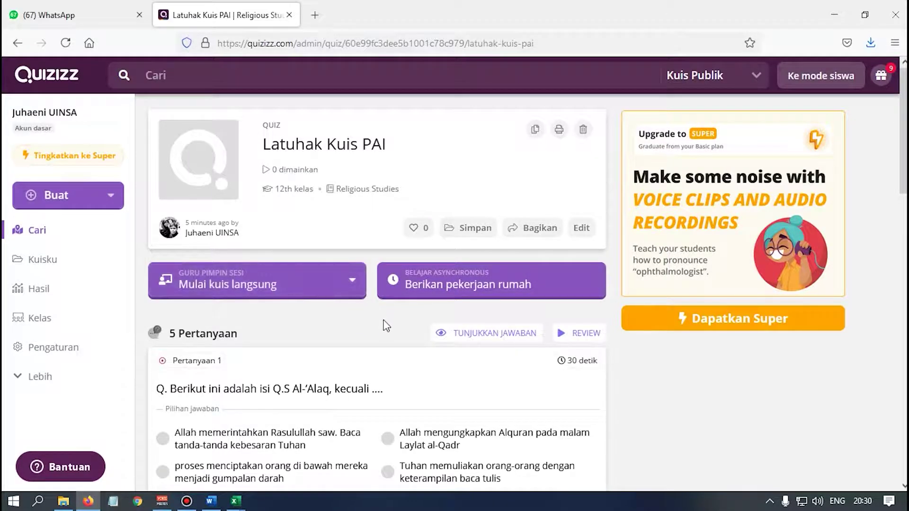
Open the Klasik live quiz setup, compare the Tim and Klasik modes, and select the Ujian mode
left_click(350, 283)
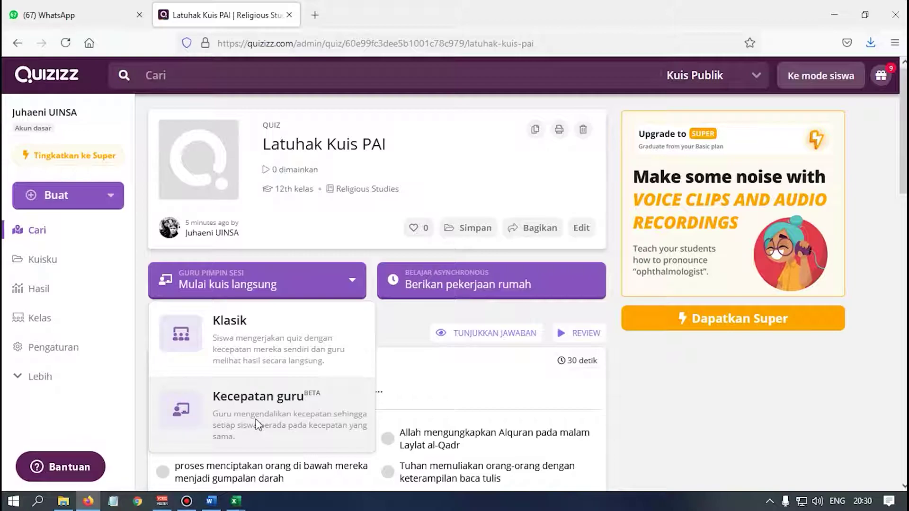
left_click(266, 352)
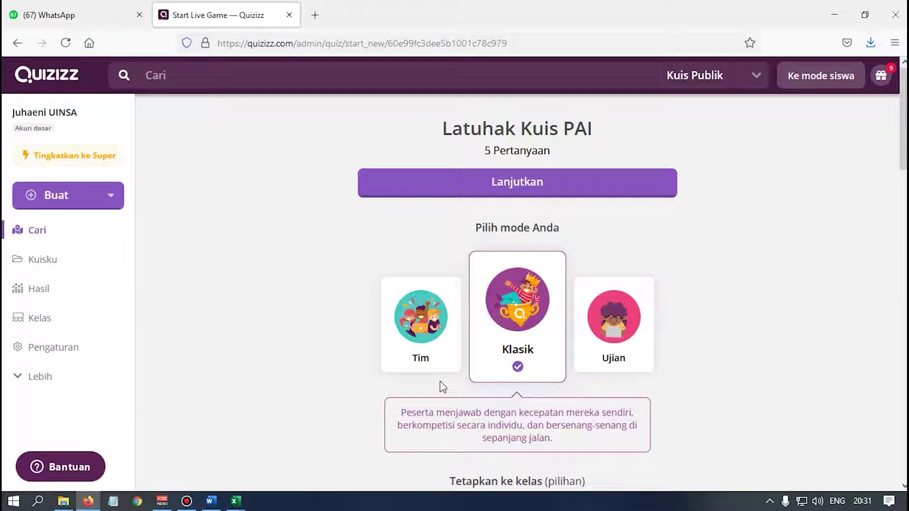
left_click(420, 333)
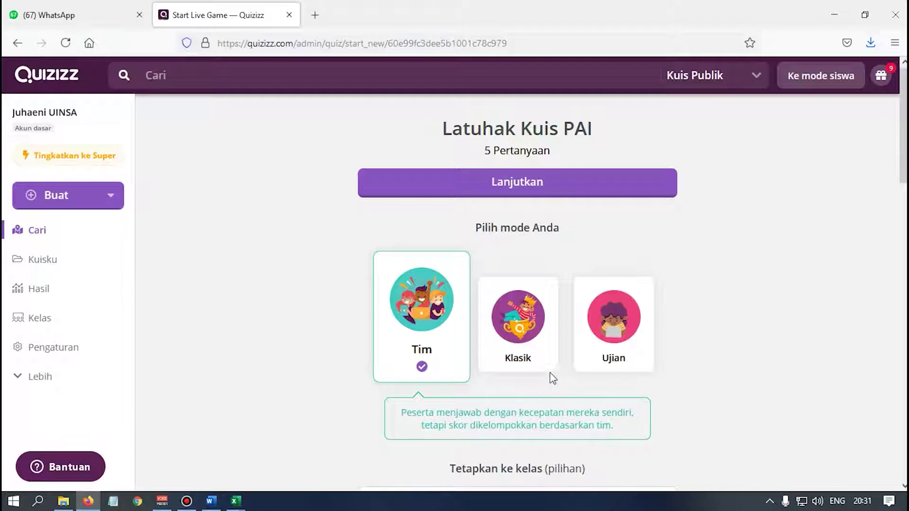
left_click(529, 348)
left_click(615, 345)
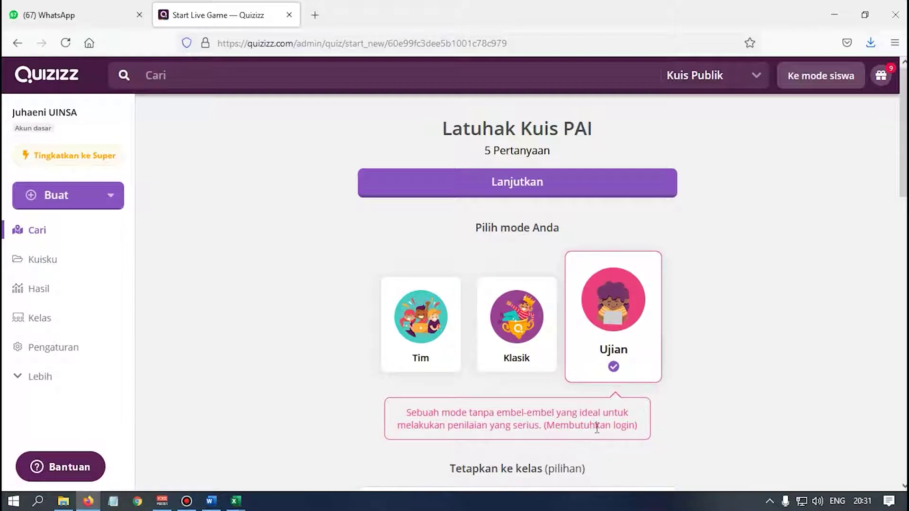
Select the Klasik mode and check the class assignment option without assigning the quiz to a class
left_click(493, 343)
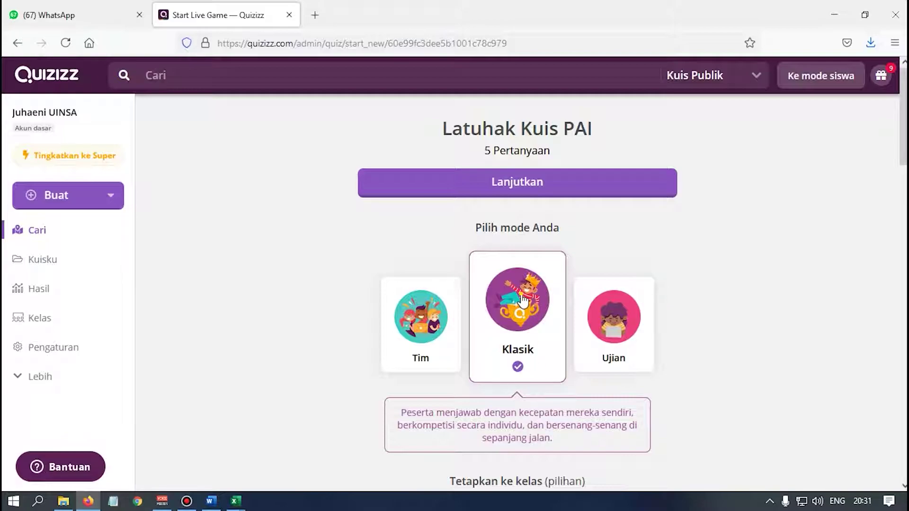
scroll(522, 300, "down", 4)
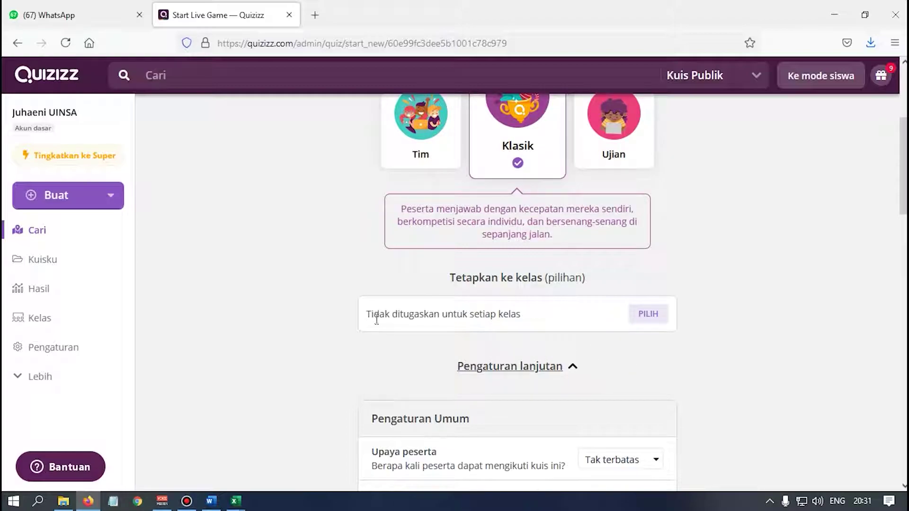
left_click(649, 319)
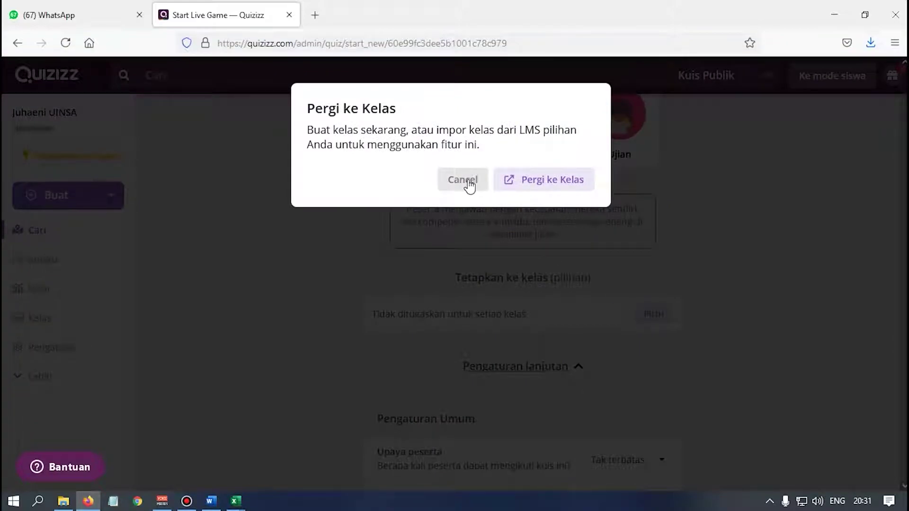
left_click(469, 183)
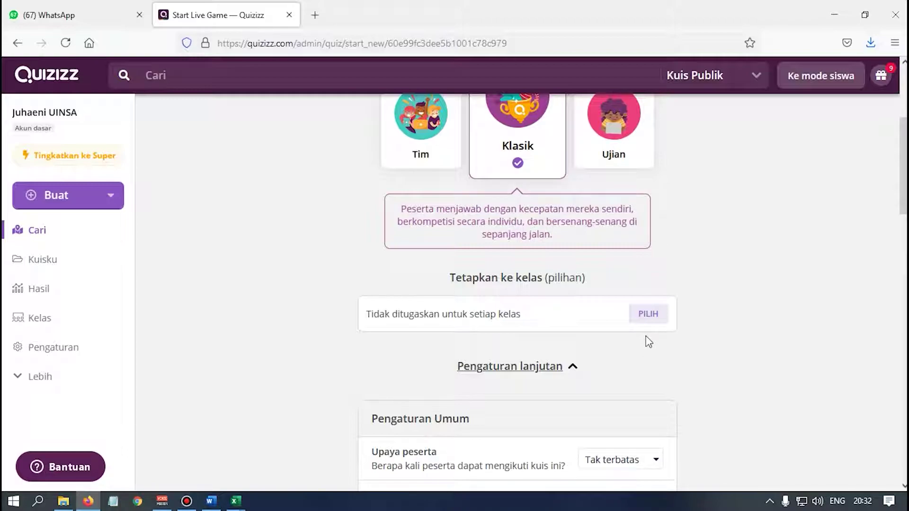
Turn the Name factory option in the general settings on and back off
scroll(650, 346, "down", 3)
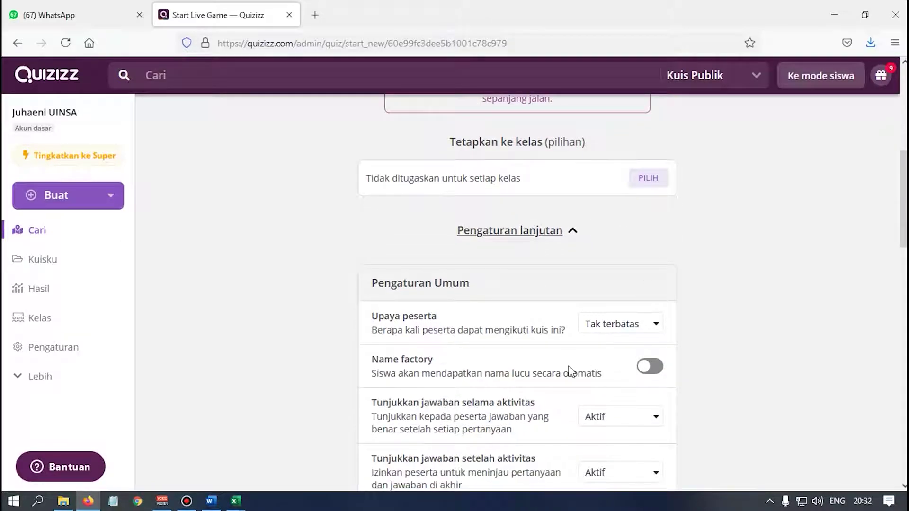
scroll(590, 381, "down", 1)
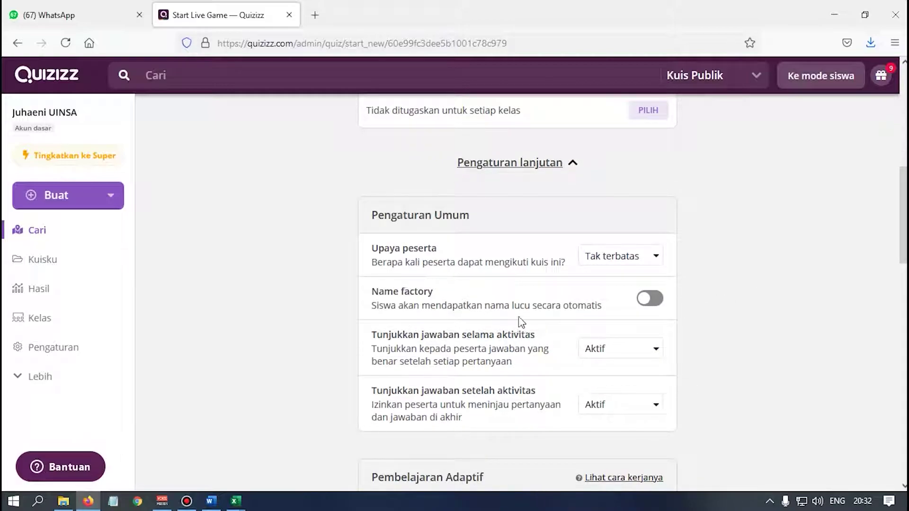
left_click(658, 308)
left_click(643, 301)
Turn the Pertanyaan diacak and Pilihan jawaban diacak activity settings off and back on
scroll(719, 362, "down", 3)
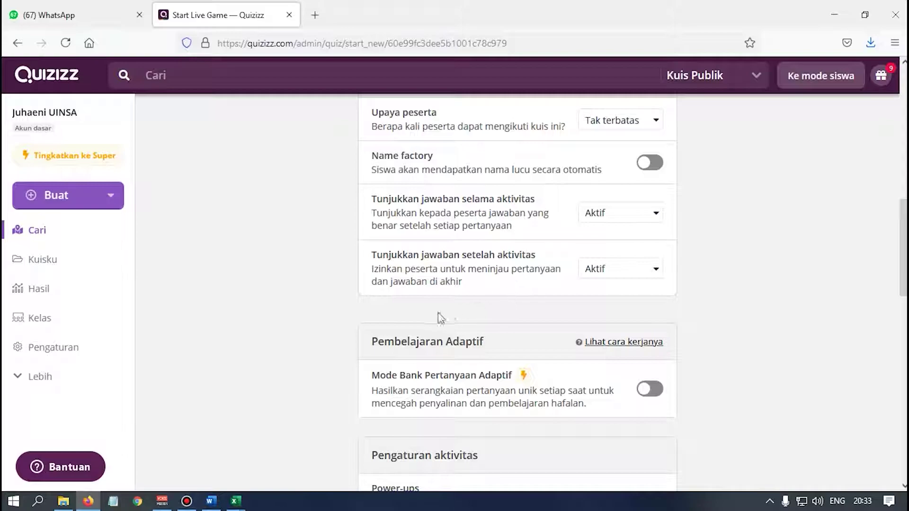
scroll(431, 326, "down", 2)
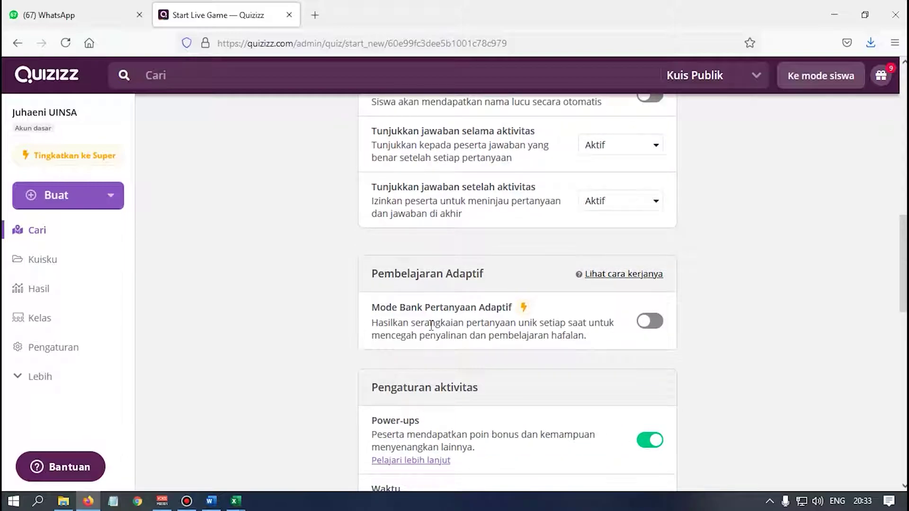
scroll(431, 326, "down", 2)
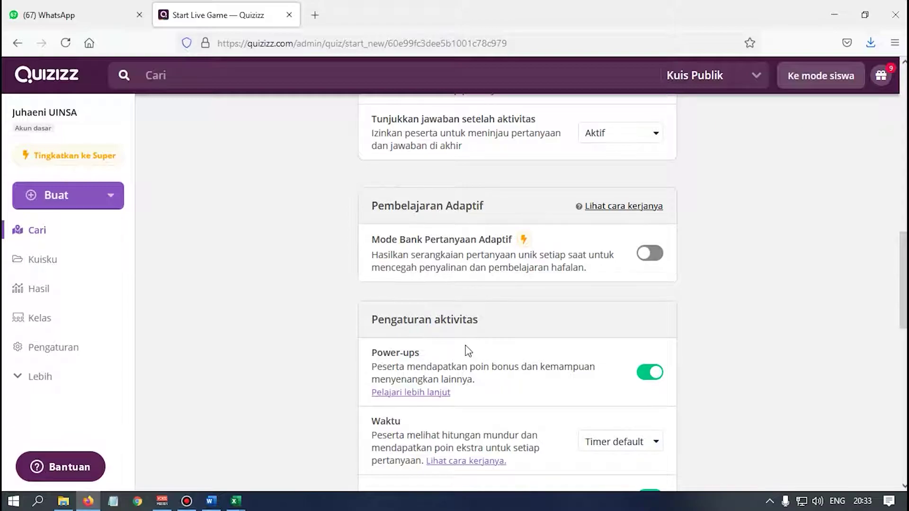
scroll(466, 351, "down", 5)
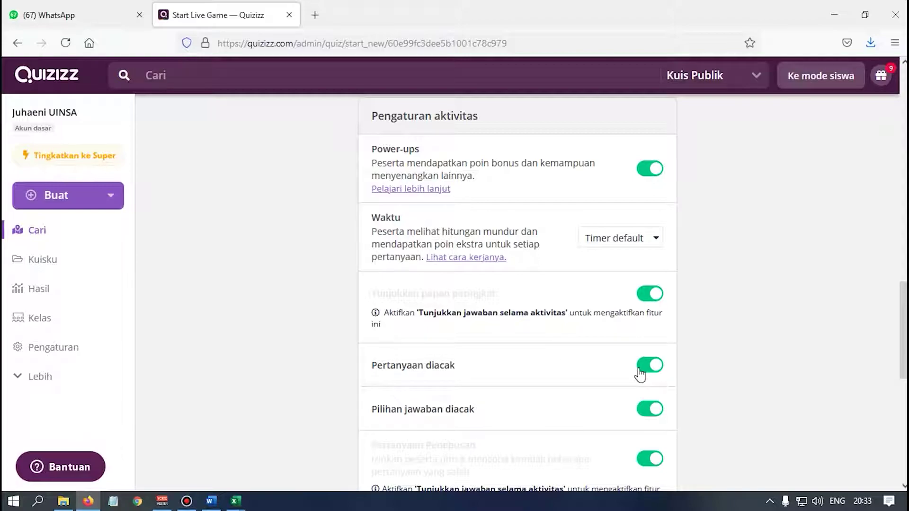
scroll(639, 374, "down", 2)
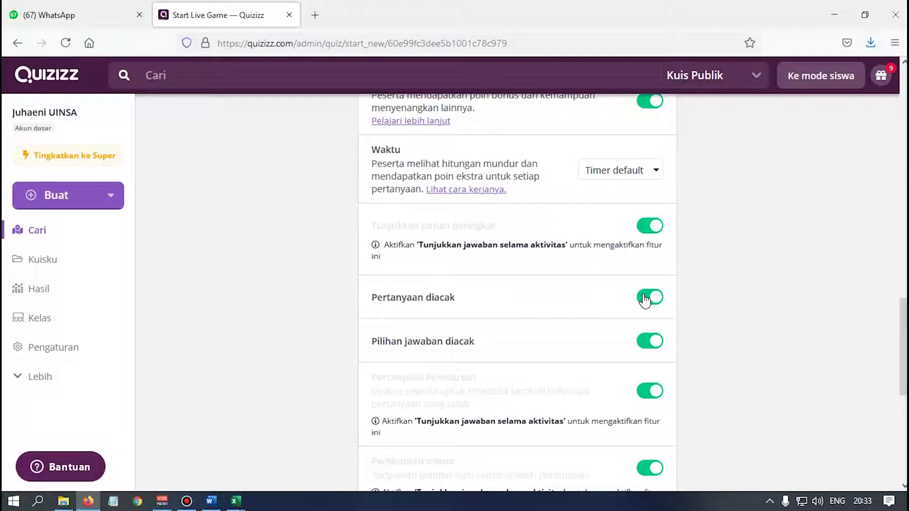
left_click(644, 299)
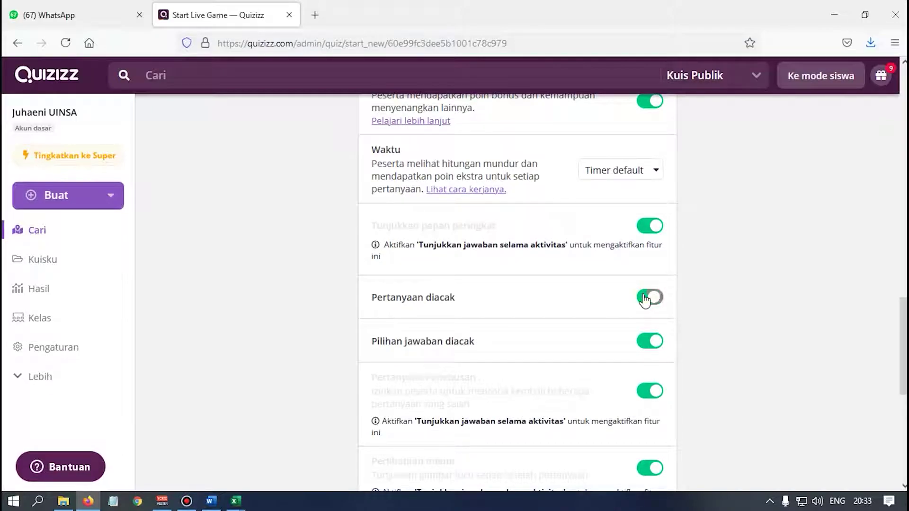
left_click(648, 342)
left_click(657, 302)
left_click(656, 350)
Accept the live quiz settings with the Acak meme set and continue to the session lobby
scroll(505, 383, "down", 4)
scroll(502, 392, "down", 3)
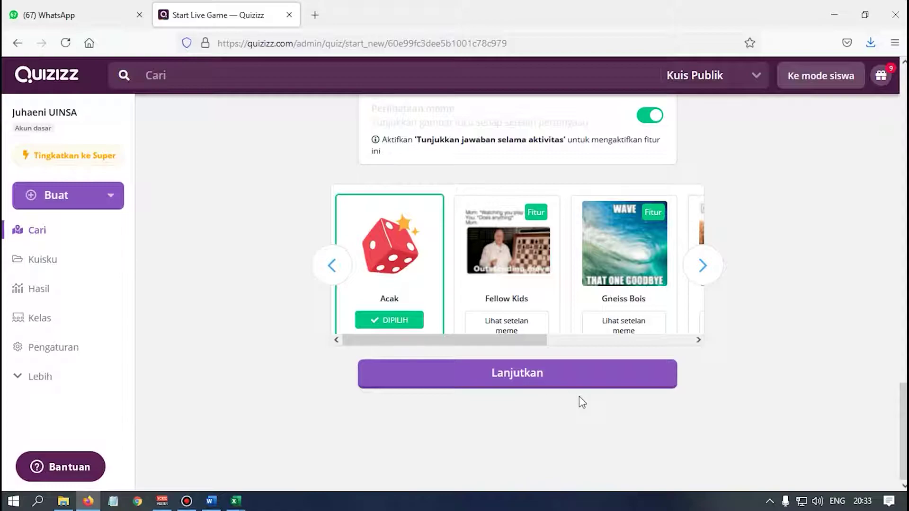
left_click(556, 381)
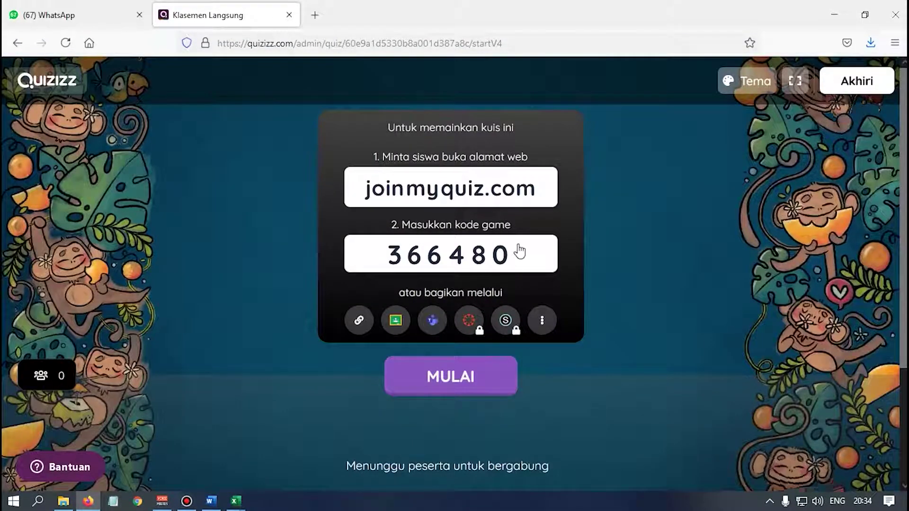
Copy the session's join link for sharing through WhatsApp and start the live quiz
left_click(359, 321)
left_click(71, 15)
left_click(189, 15)
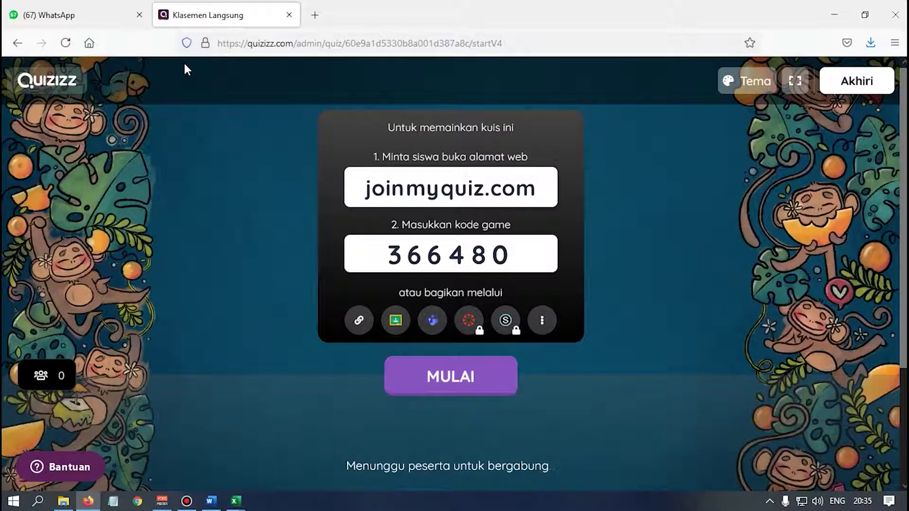
left_click(451, 377)
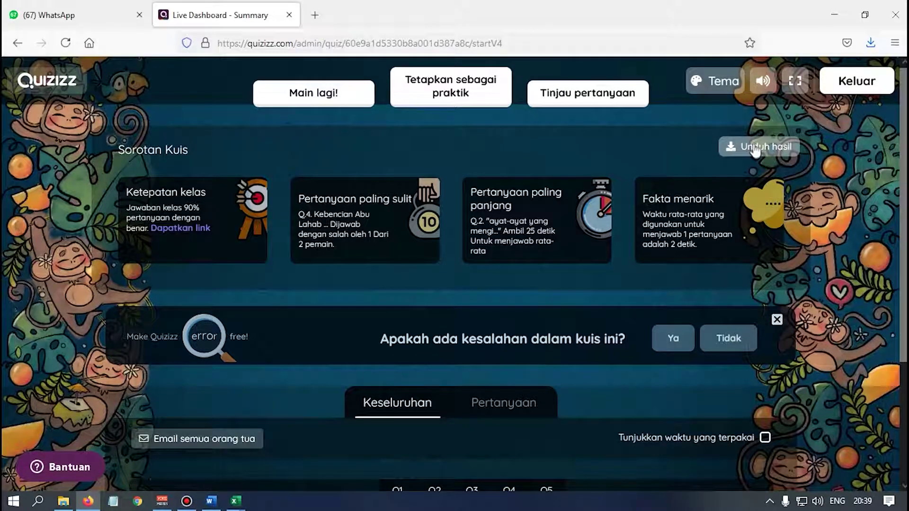
Download the finished quiz's results and open the workbook in Excel
left_click(755, 148)
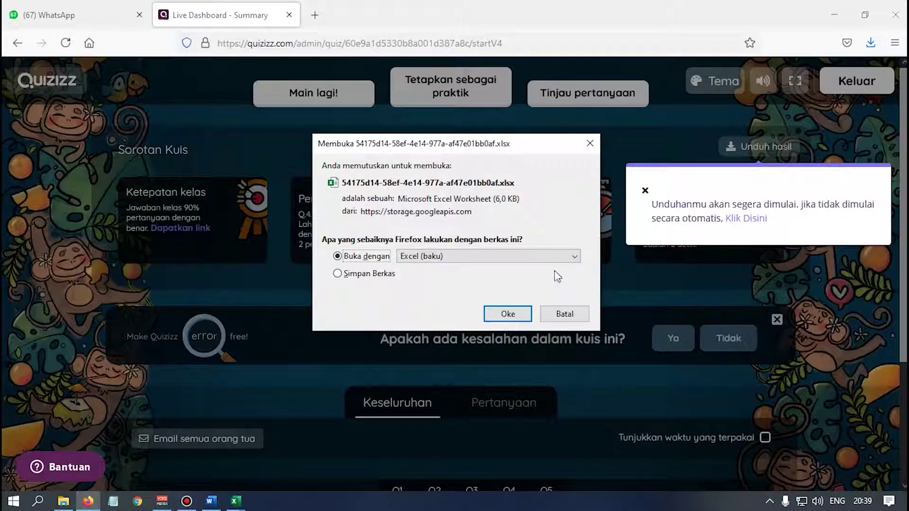
left_click(512, 316)
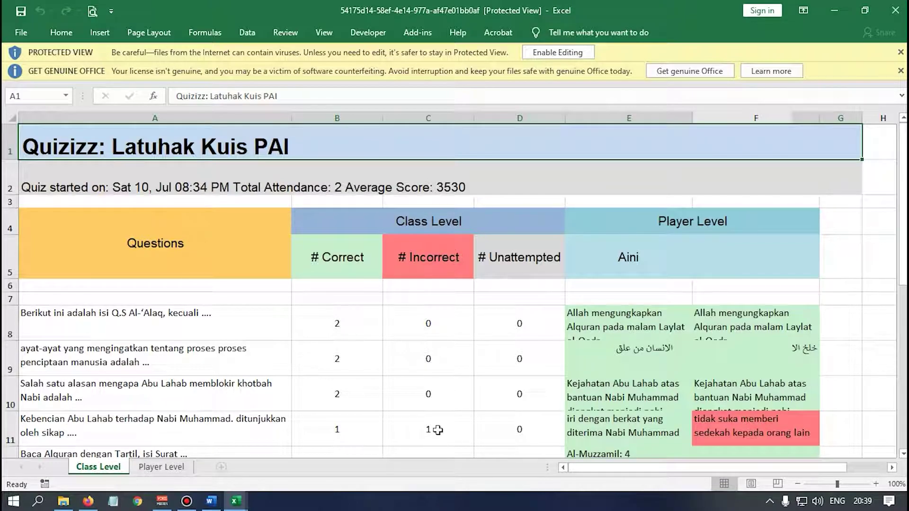
Examine the incorrect count and the players' answers for the question in row 11 of the Class Level sheet
left_click(437, 430)
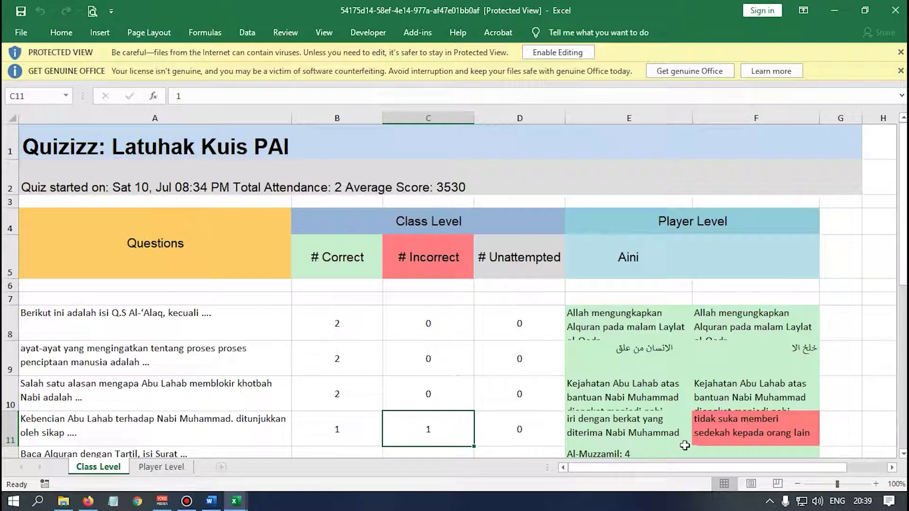
left_click(741, 434)
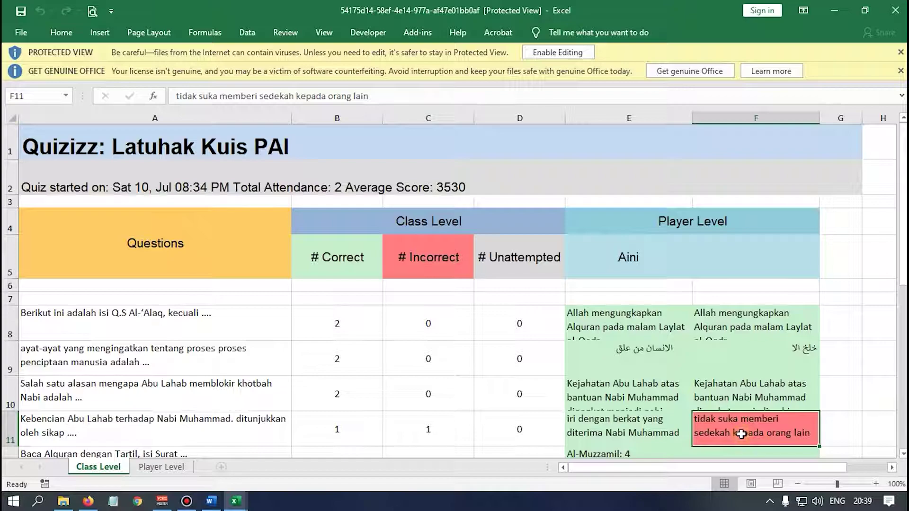
scroll(658, 437, "down", 2)
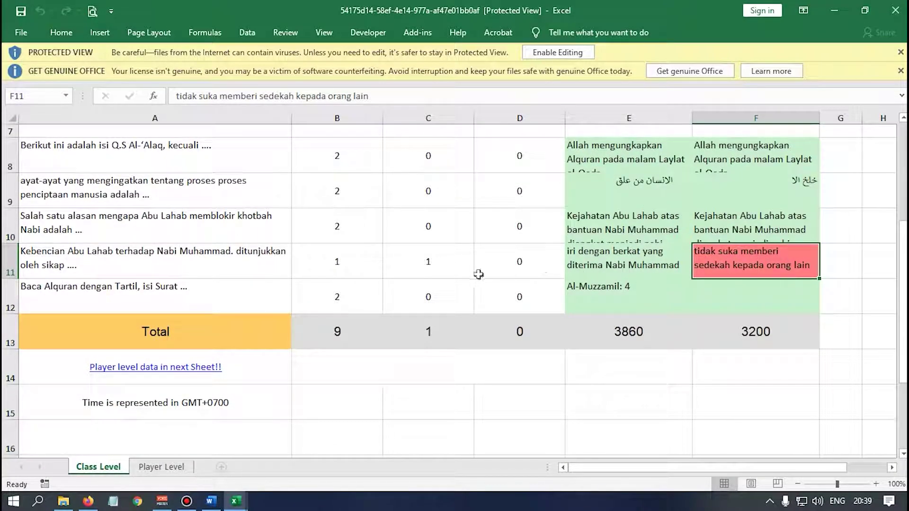
key("Left")
key("Left")
key("Left")
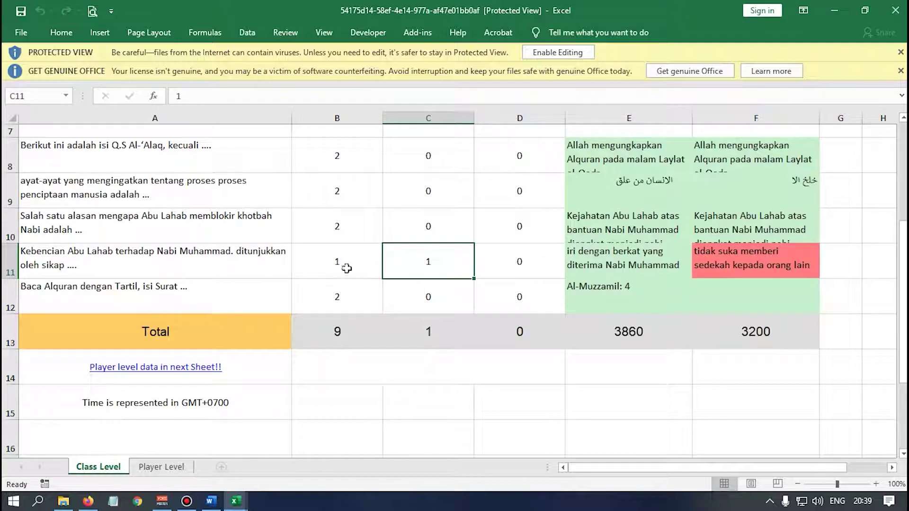
scroll(354, 272, "up", 2)
scroll(355, 273, "down", 2)
Examine the correct counts per question, each player's total score and the wrong answer in the Class Level sheet
left_click(340, 297)
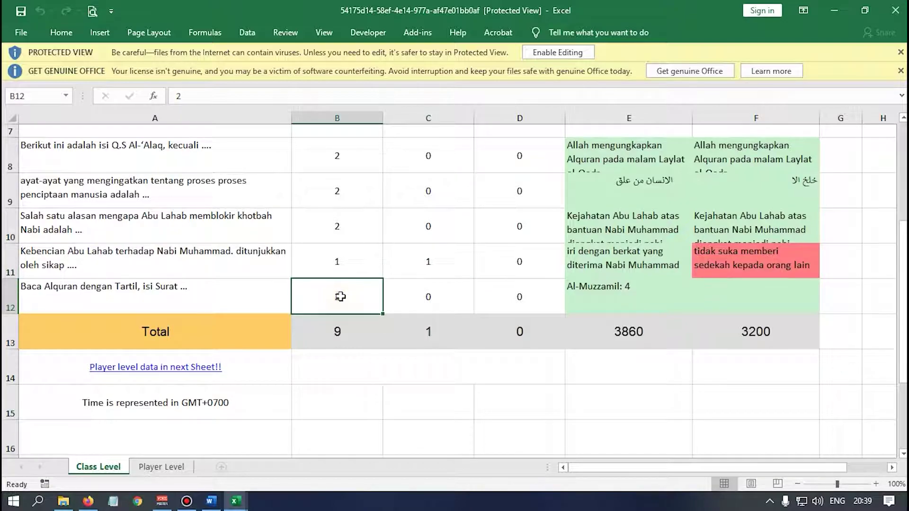
left_click(341, 226)
left_click(338, 179)
left_click(333, 163)
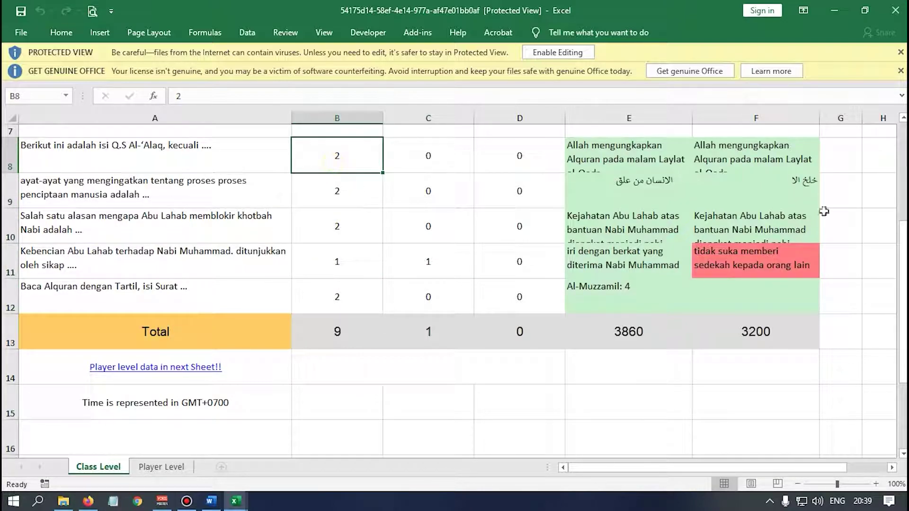
left_click(624, 334)
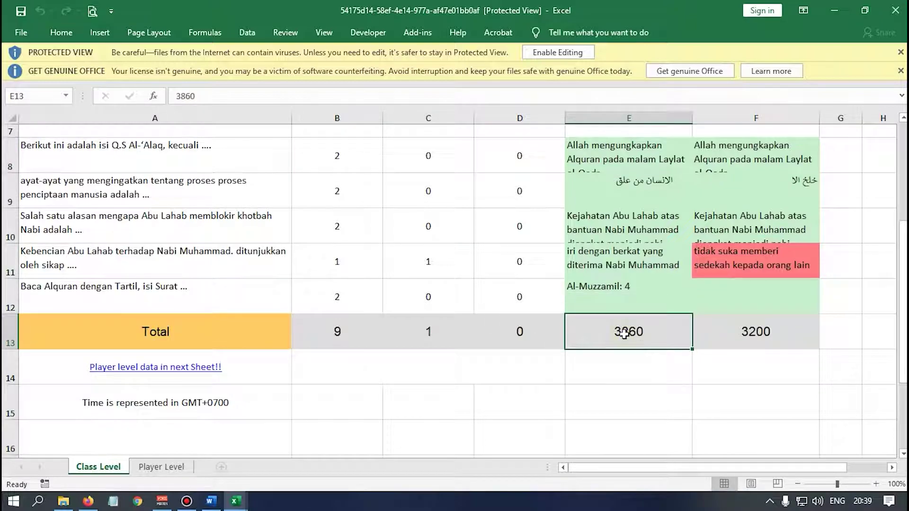
scroll(630, 361, "up", 1)
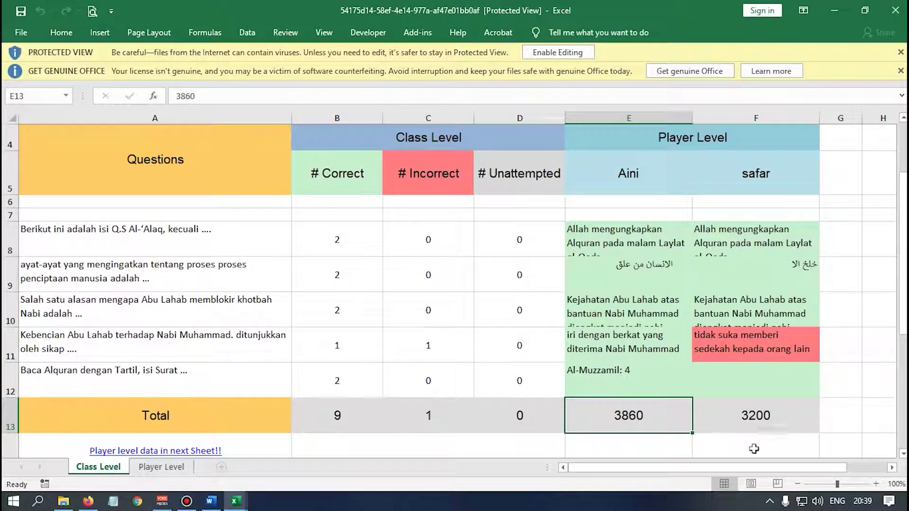
left_click(748, 416)
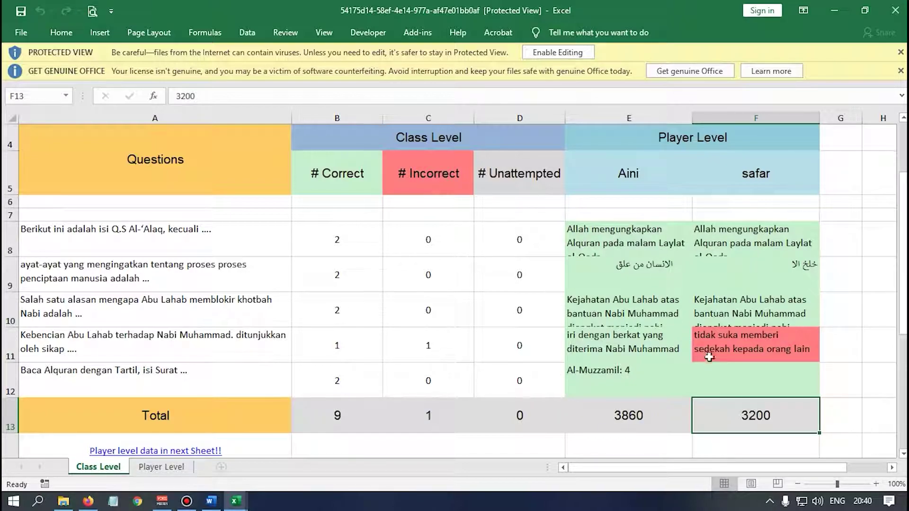
left_click(720, 349)
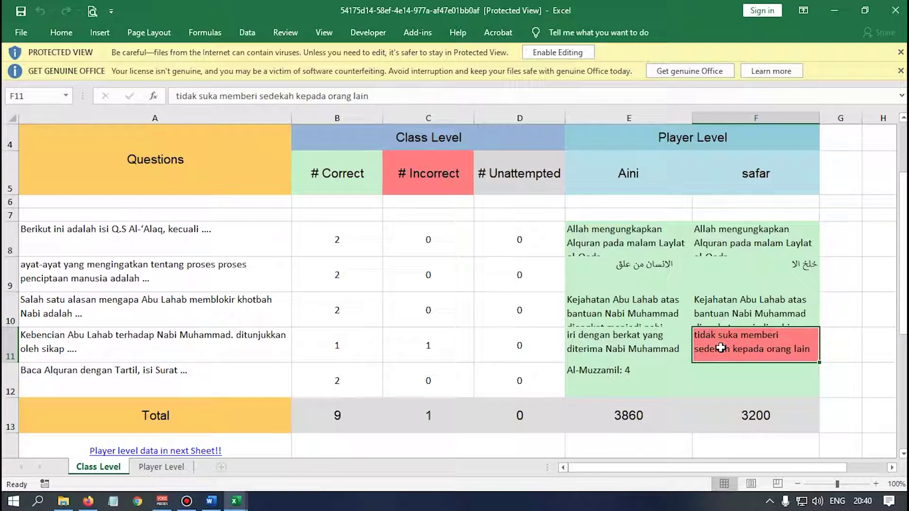